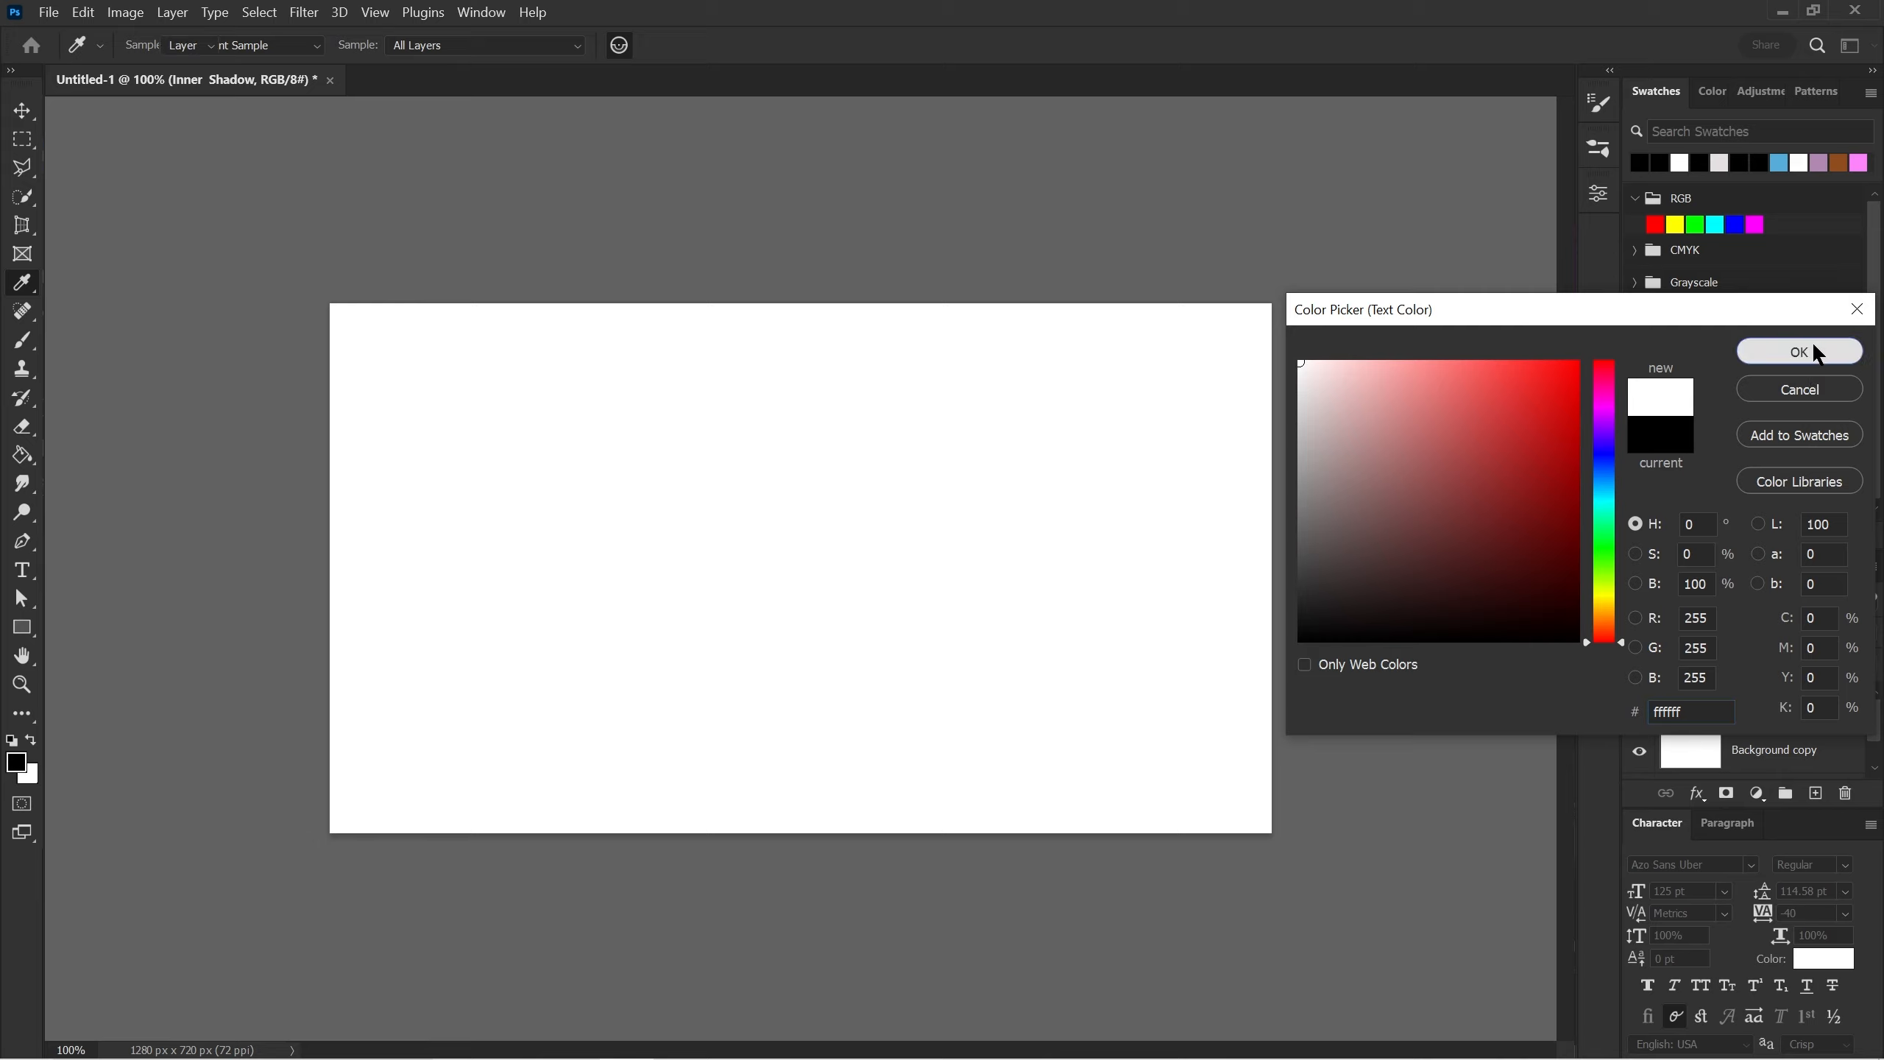
Set the text color to white (#ffffff) and enable the Inner Shadow effect on the text layer, showing its settings
left_click(1812, 343)
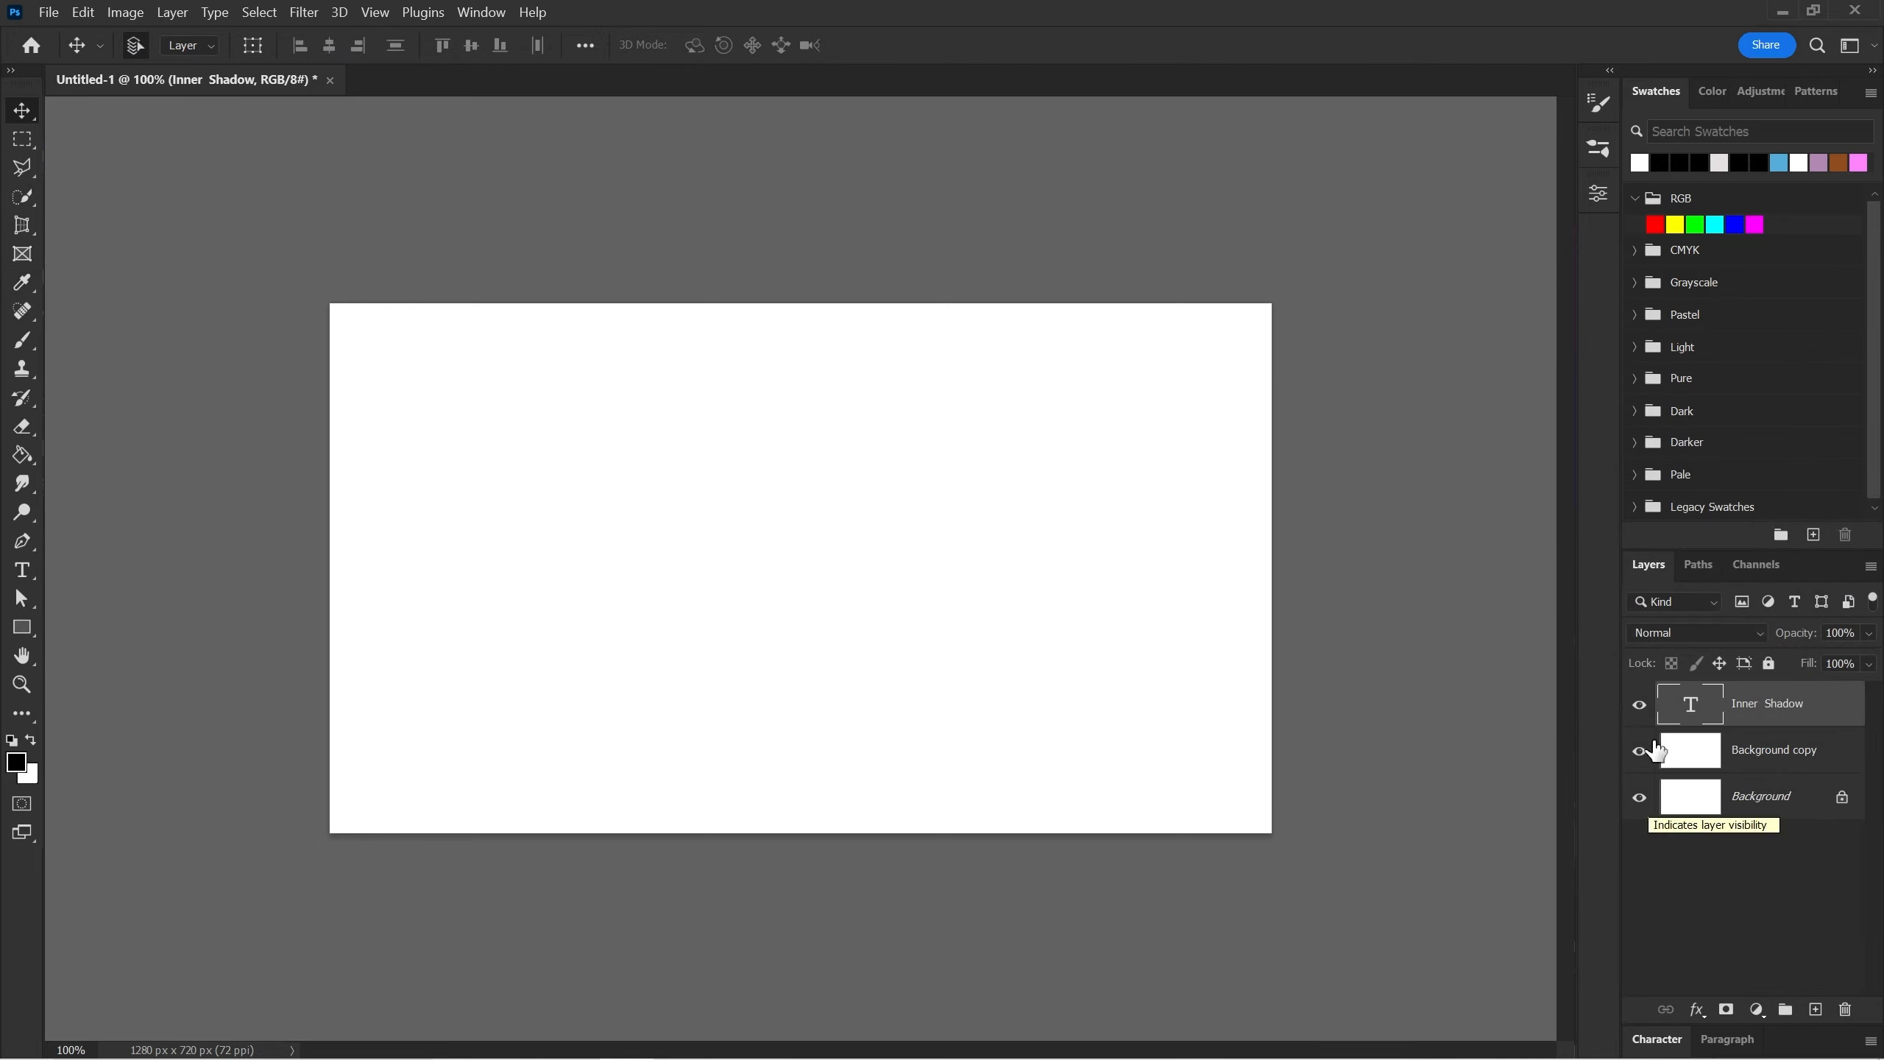
right_click(1733, 709)
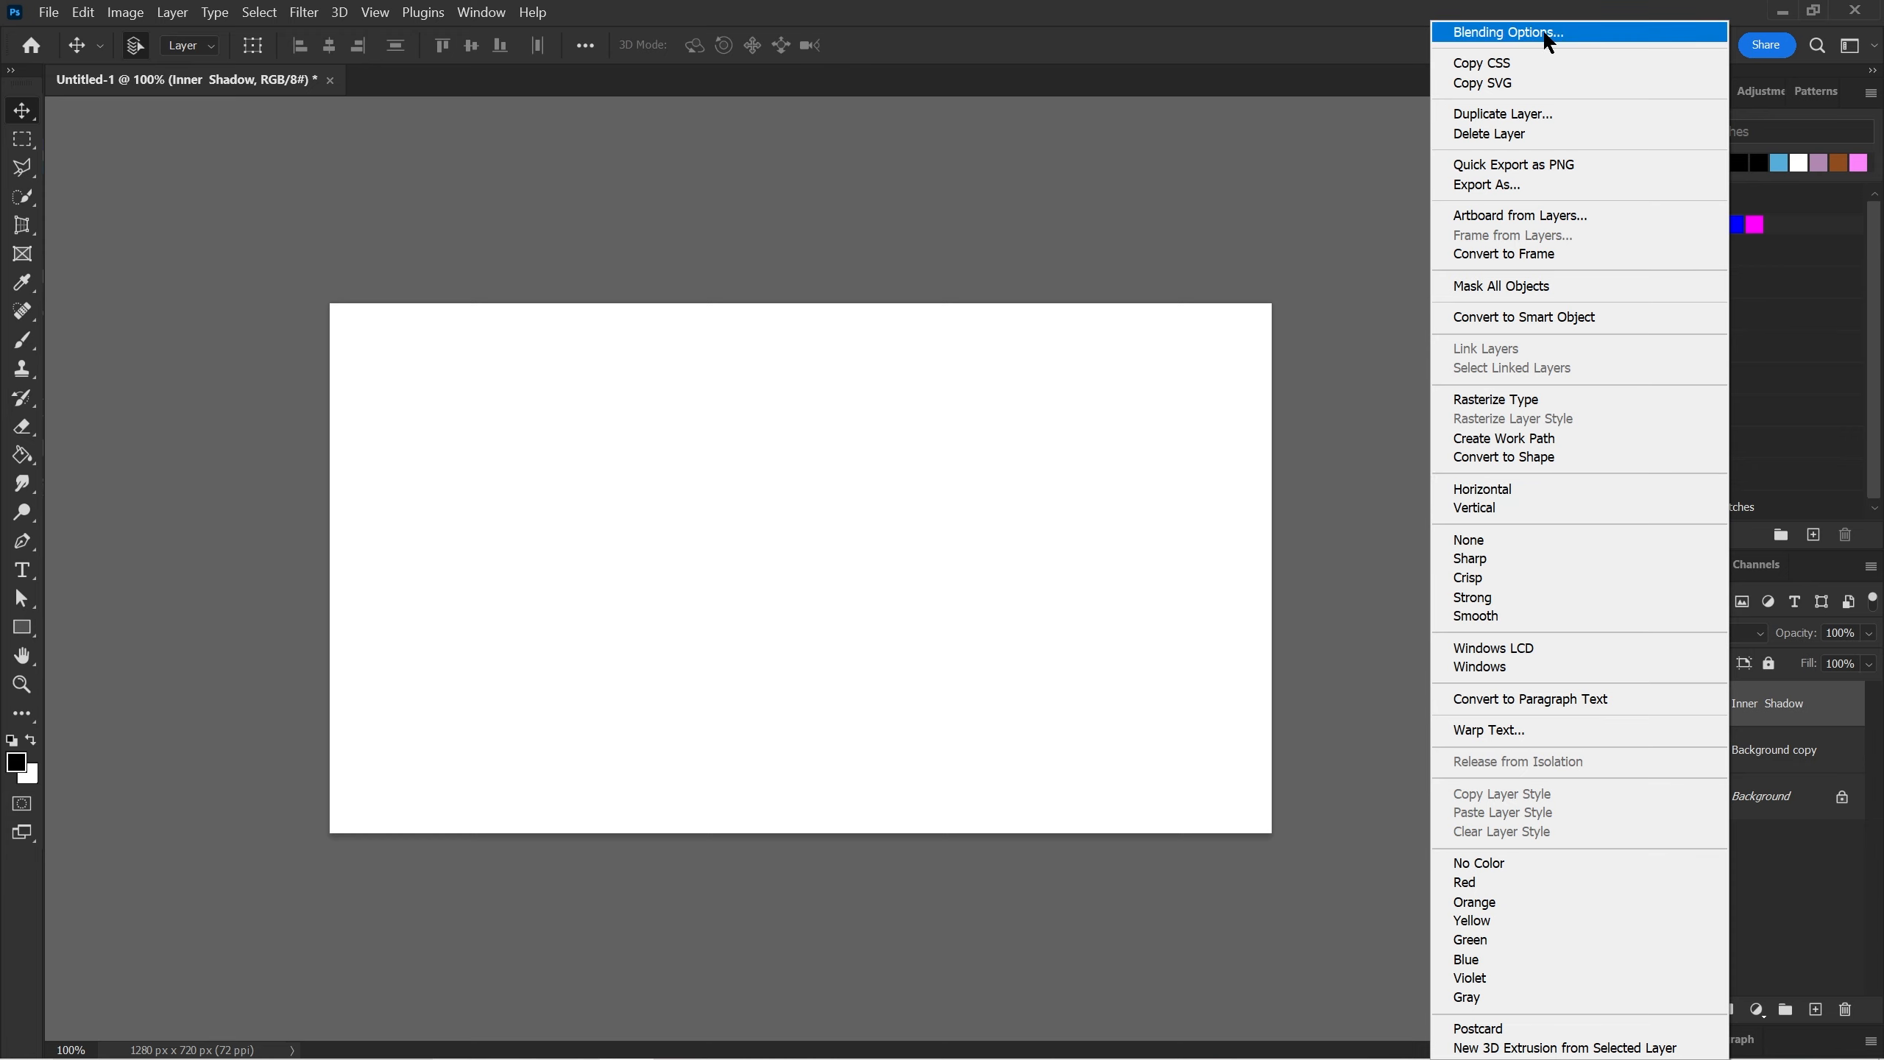
key("Escape")
key("h")
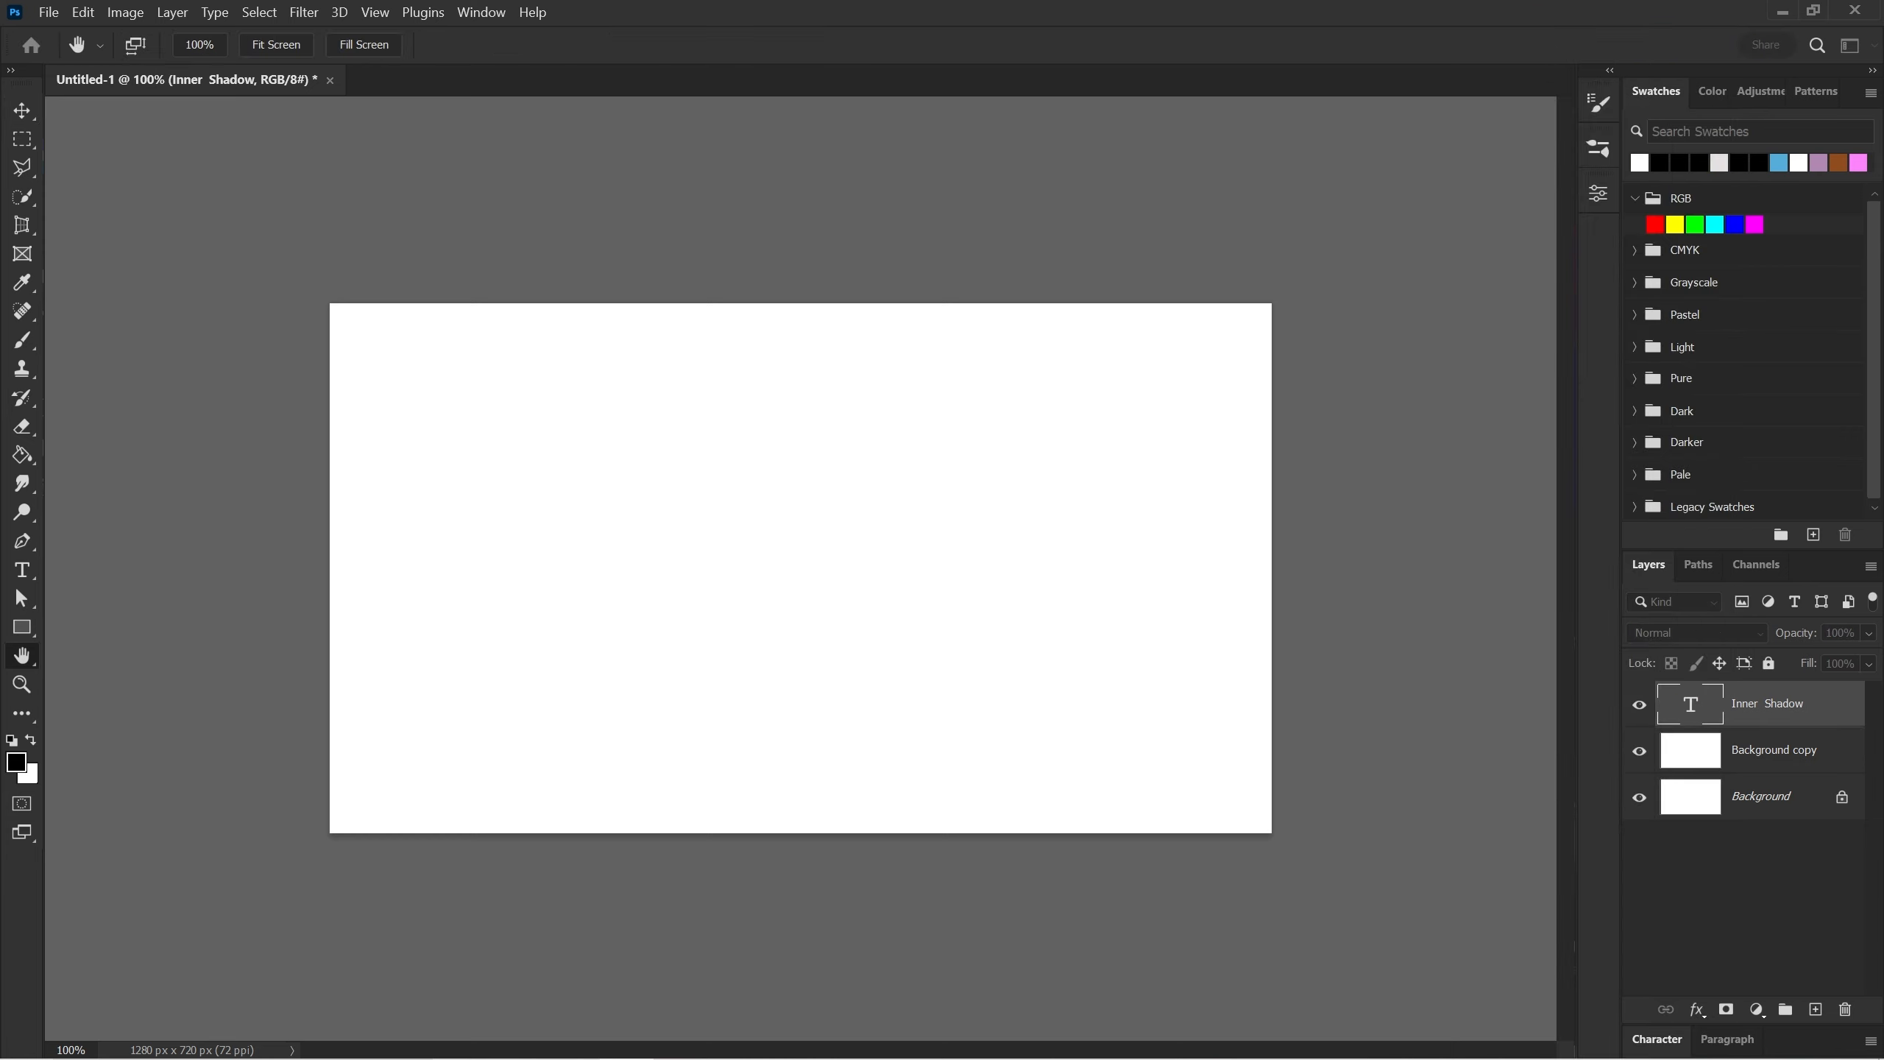
left_click_drag(829, 438, 1439, 227)
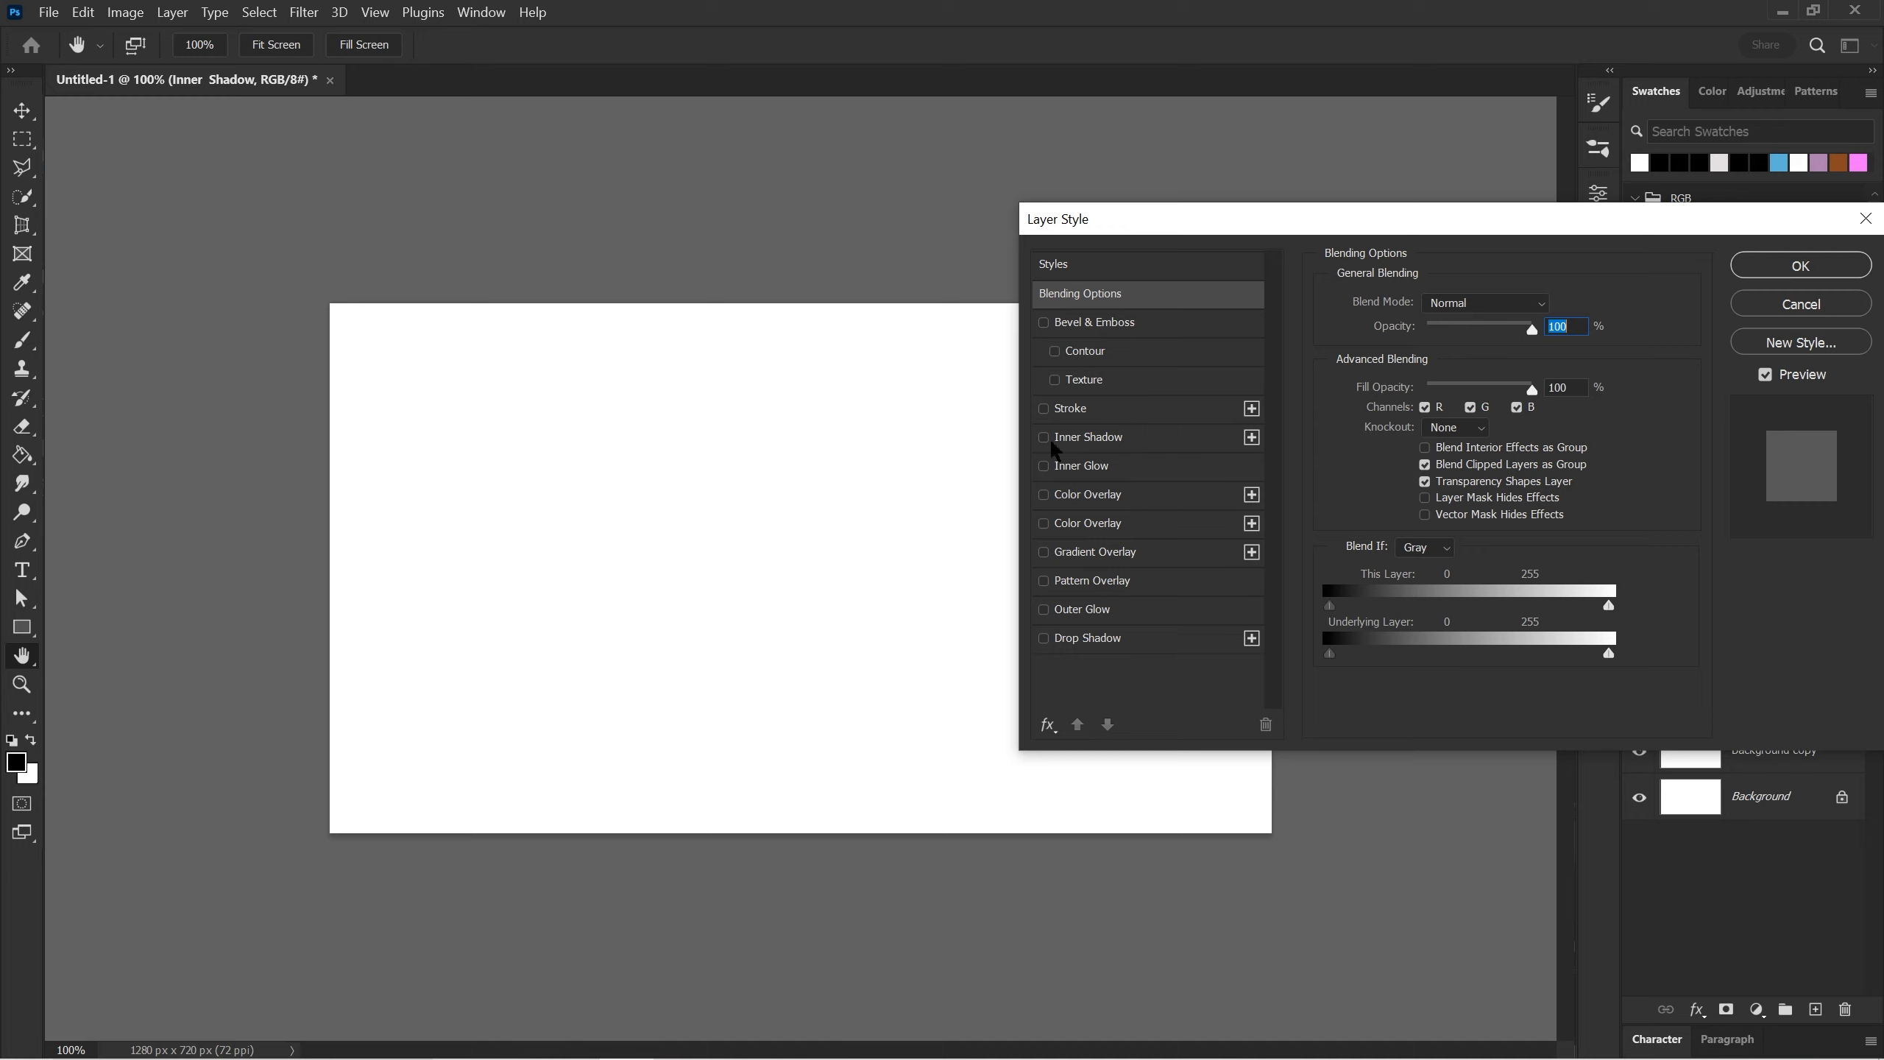
left_click(1044, 438)
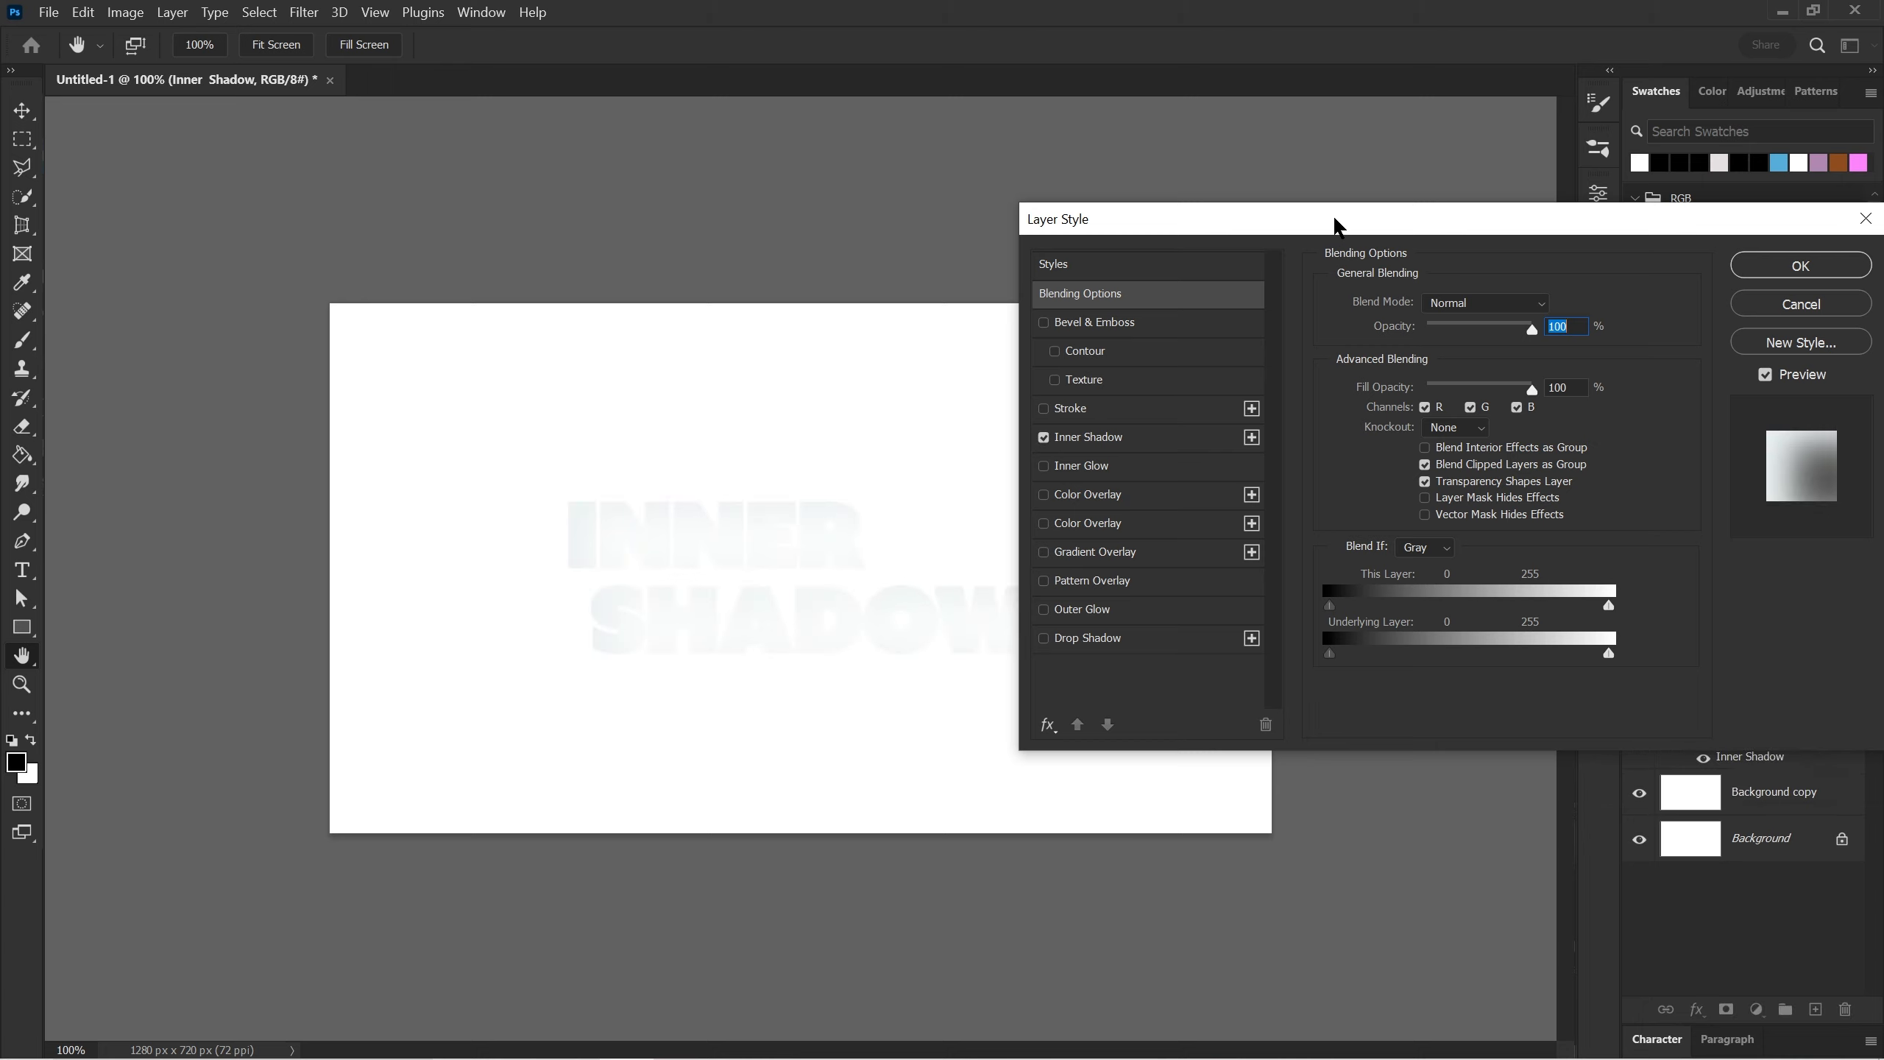
left_click_drag(1392, 234, 744, 710)
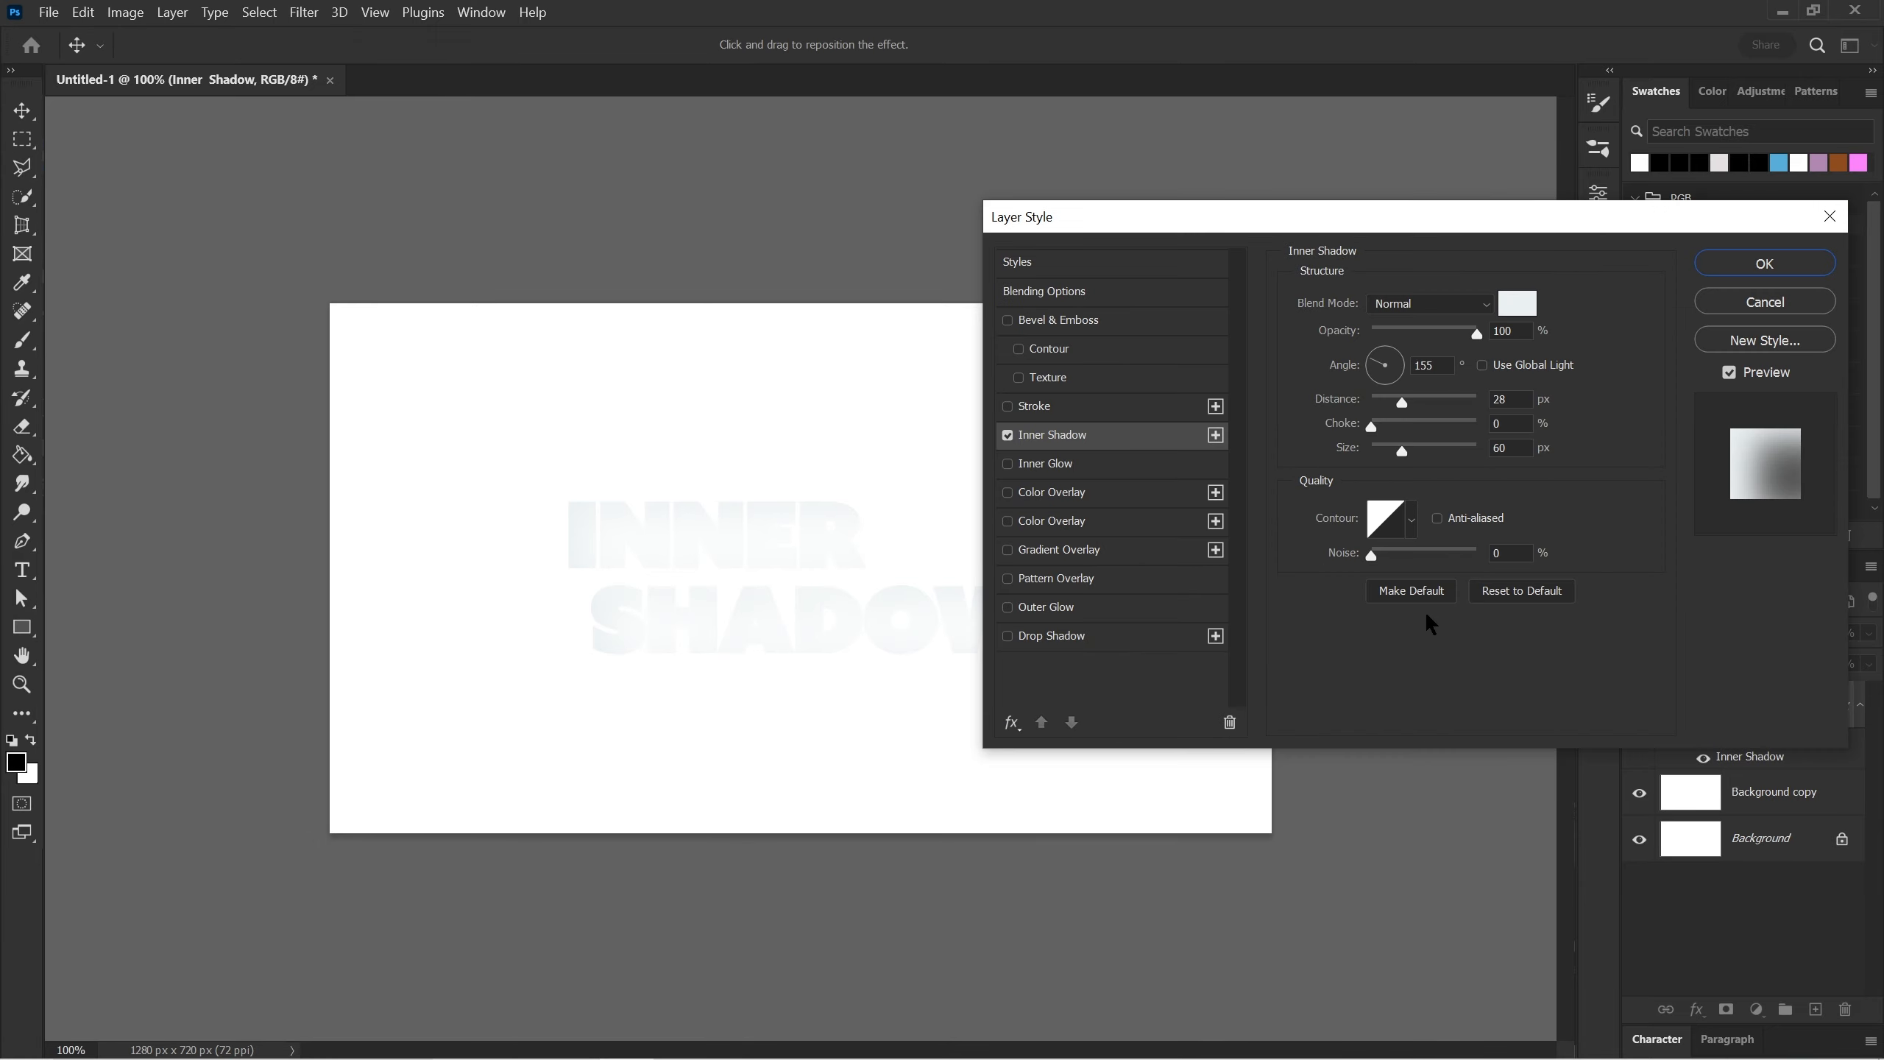
Try the Linear Burn, Lighter Color and Hard Light blend modes for the inner shadow and return it to Normal
left_click(1401, 304)
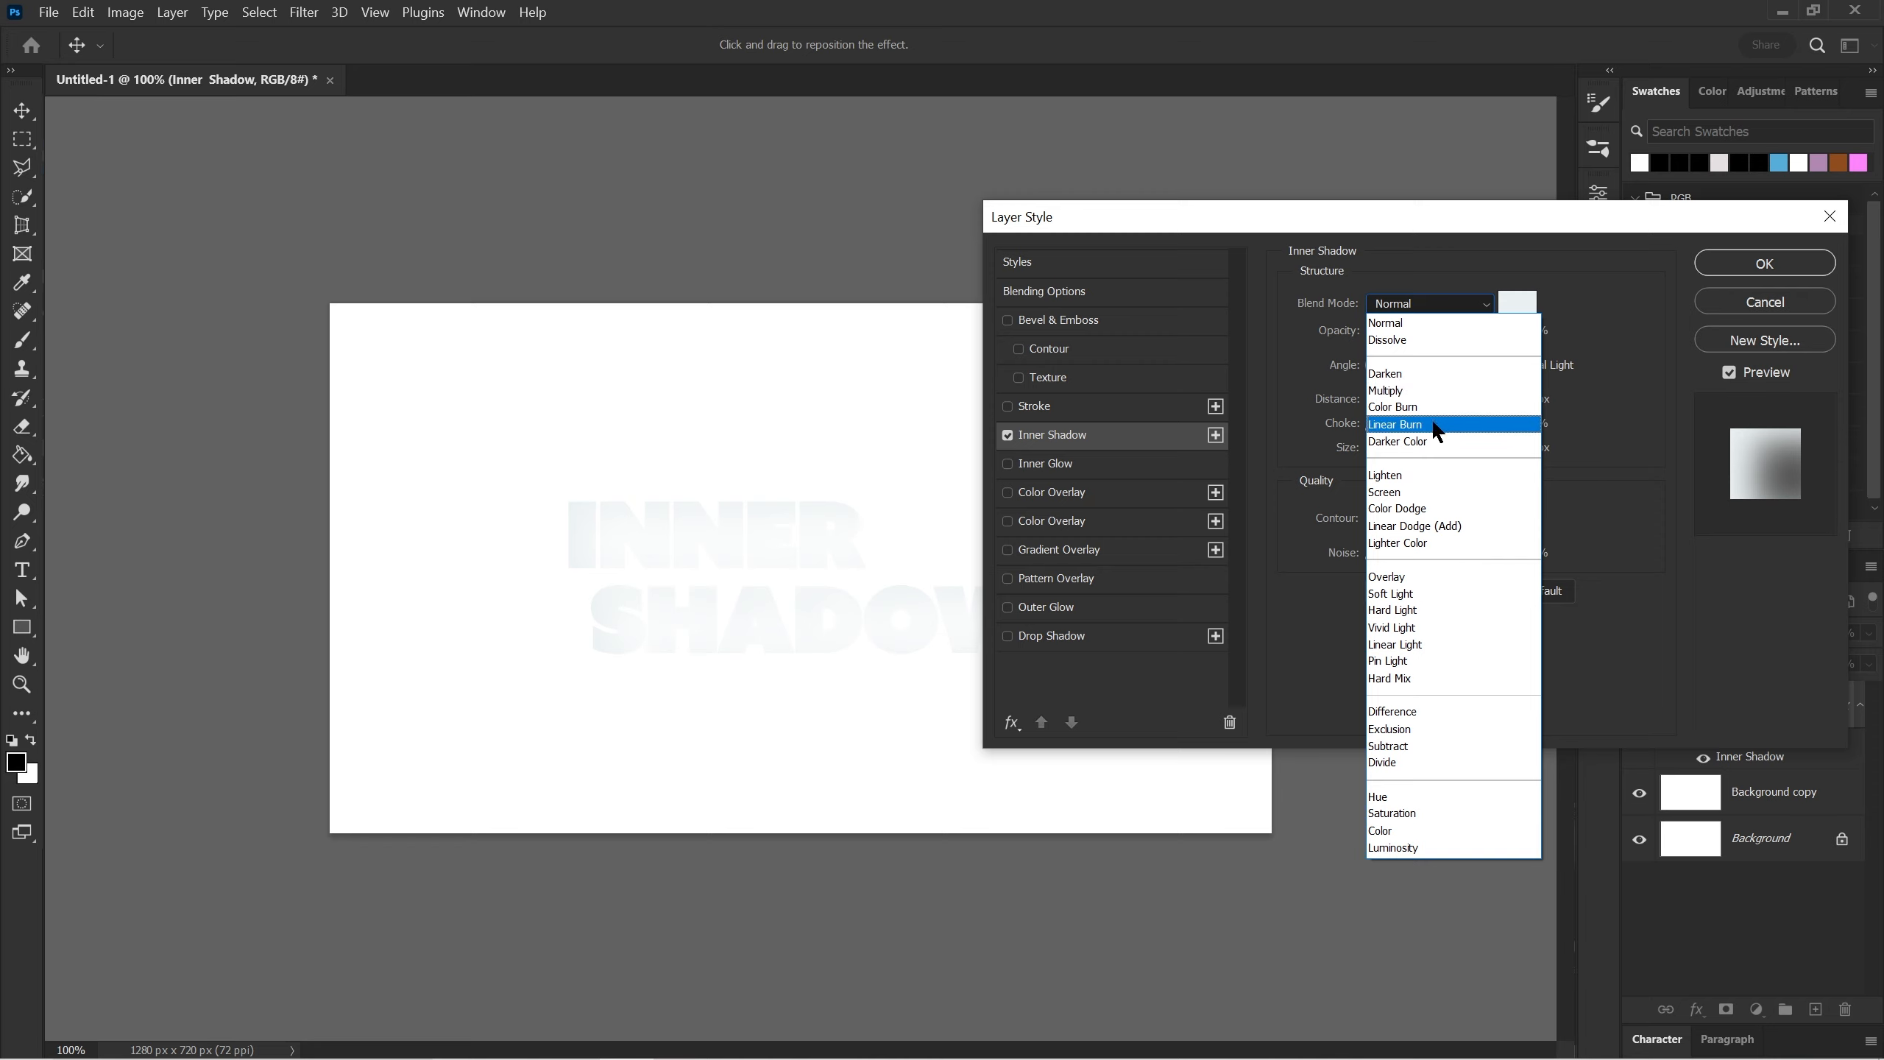
left_click(1434, 425)
left_click(1417, 304)
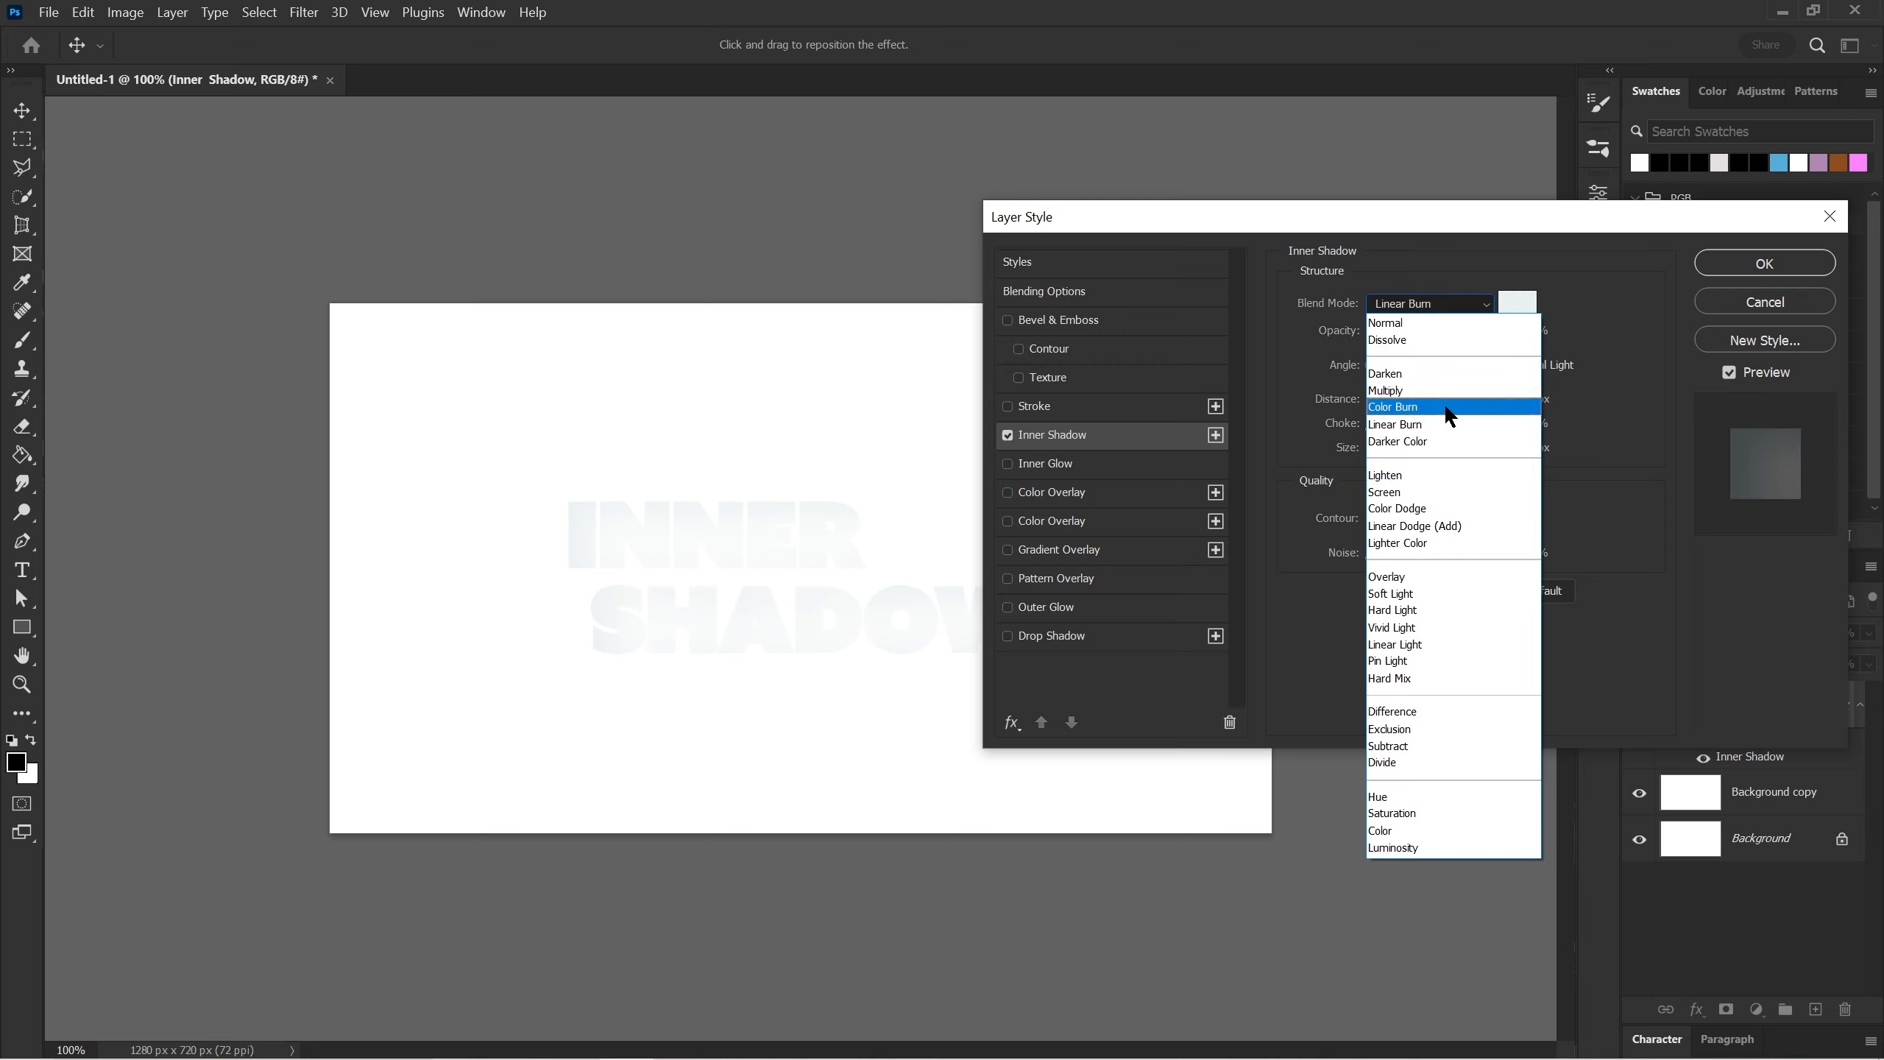
left_click(1446, 509)
scroll(1404, 300, "down", 2)
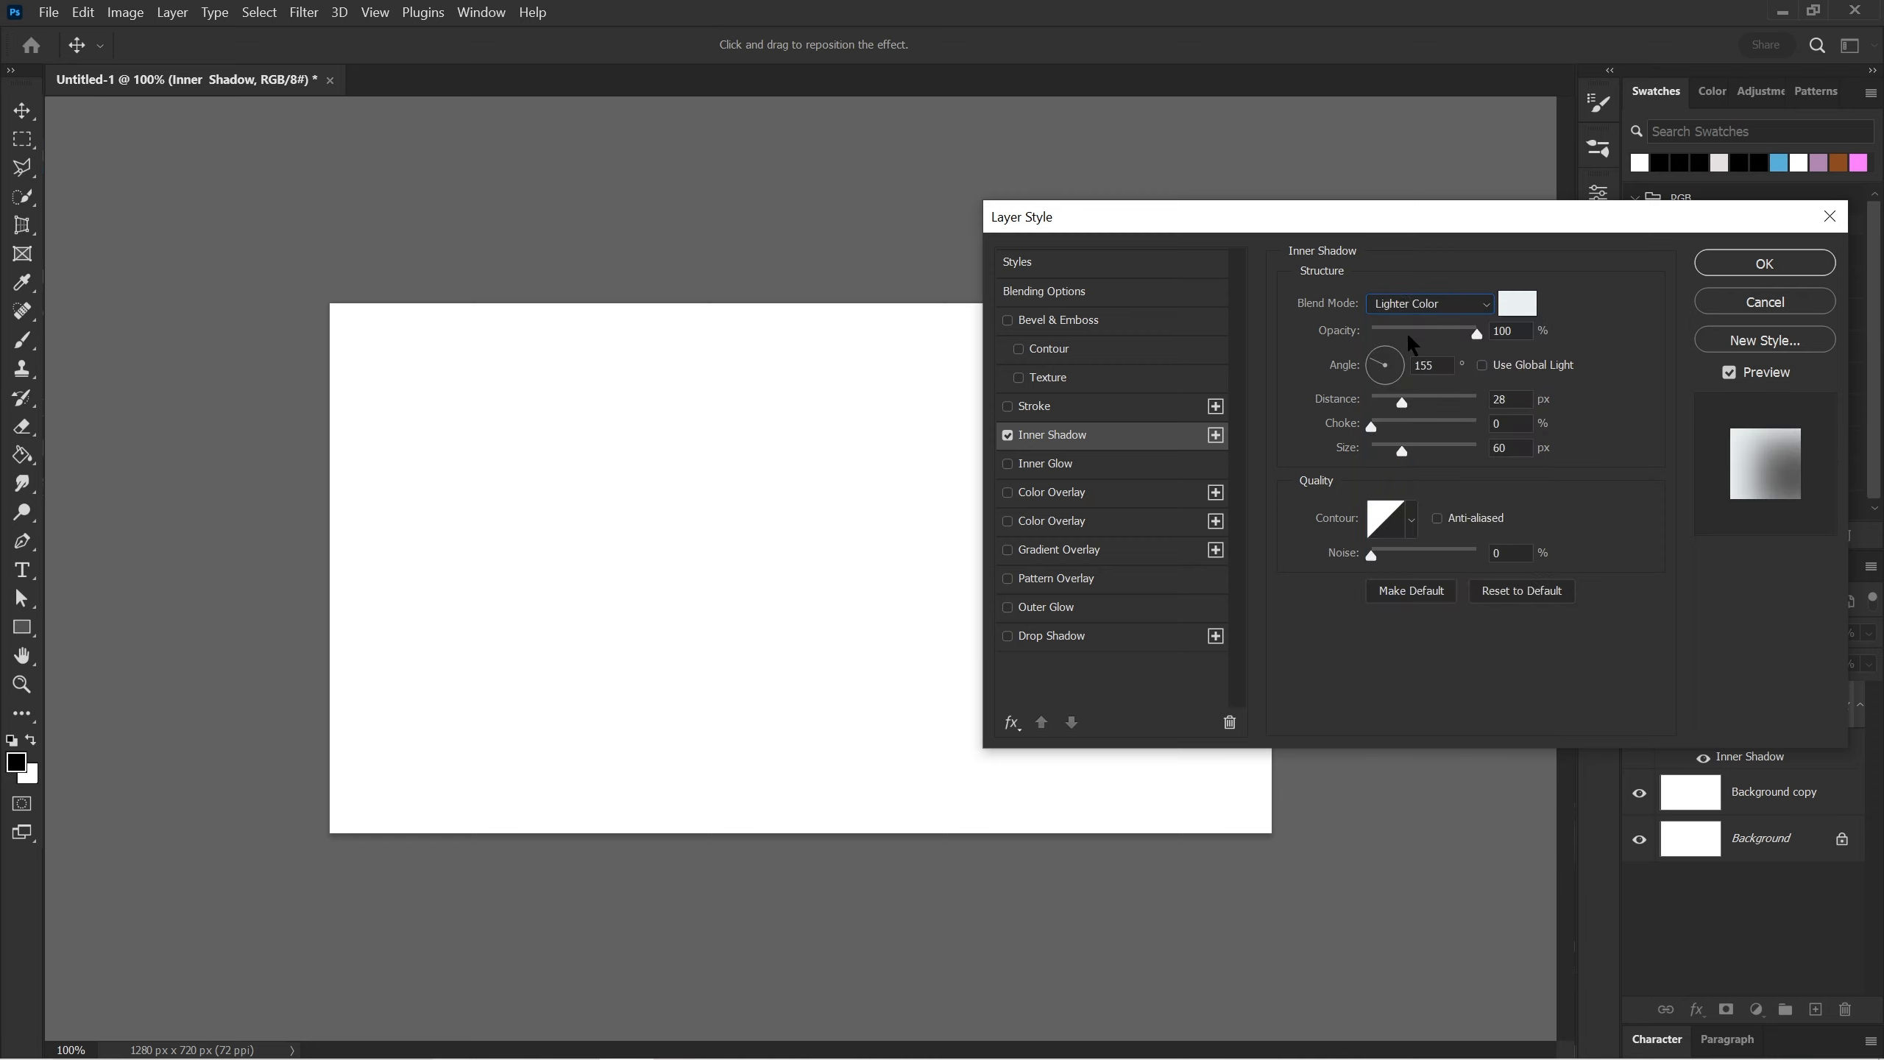
left_click(1416, 304)
scroll(1439, 319, "down", 3)
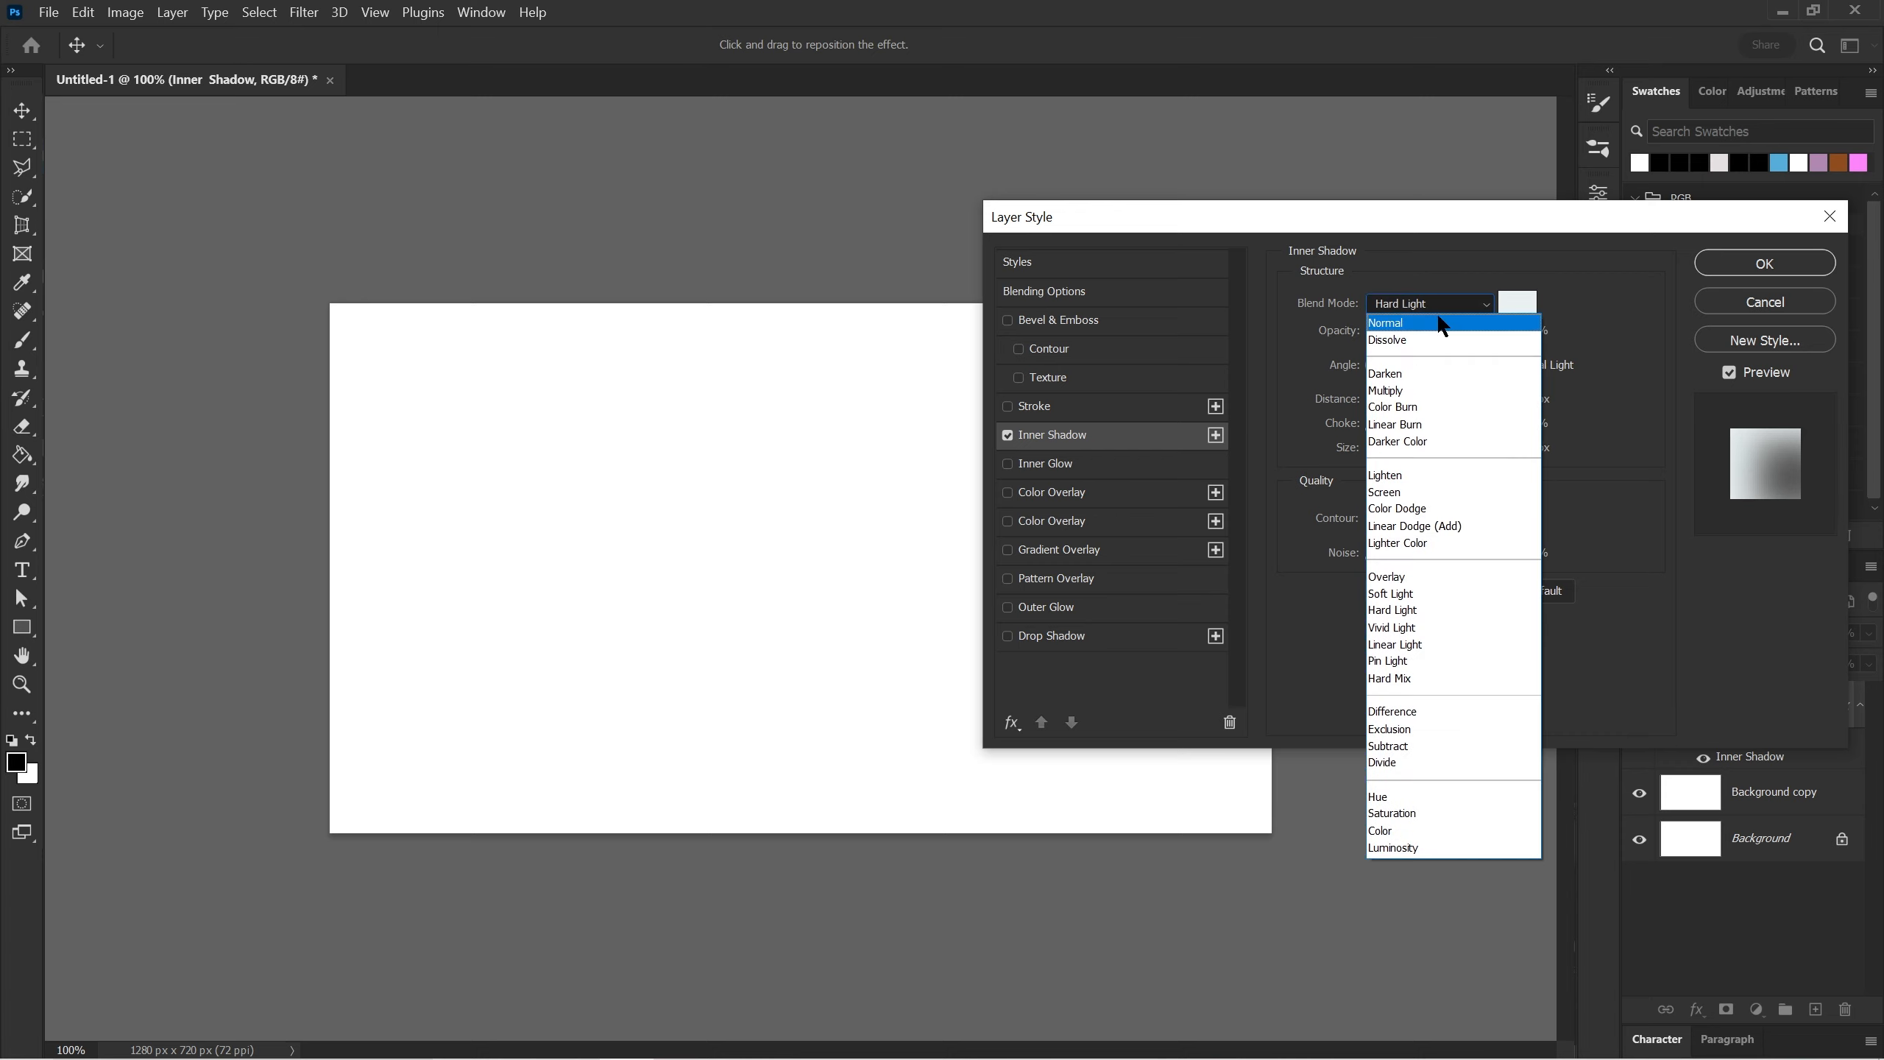
left_click(1442, 324)
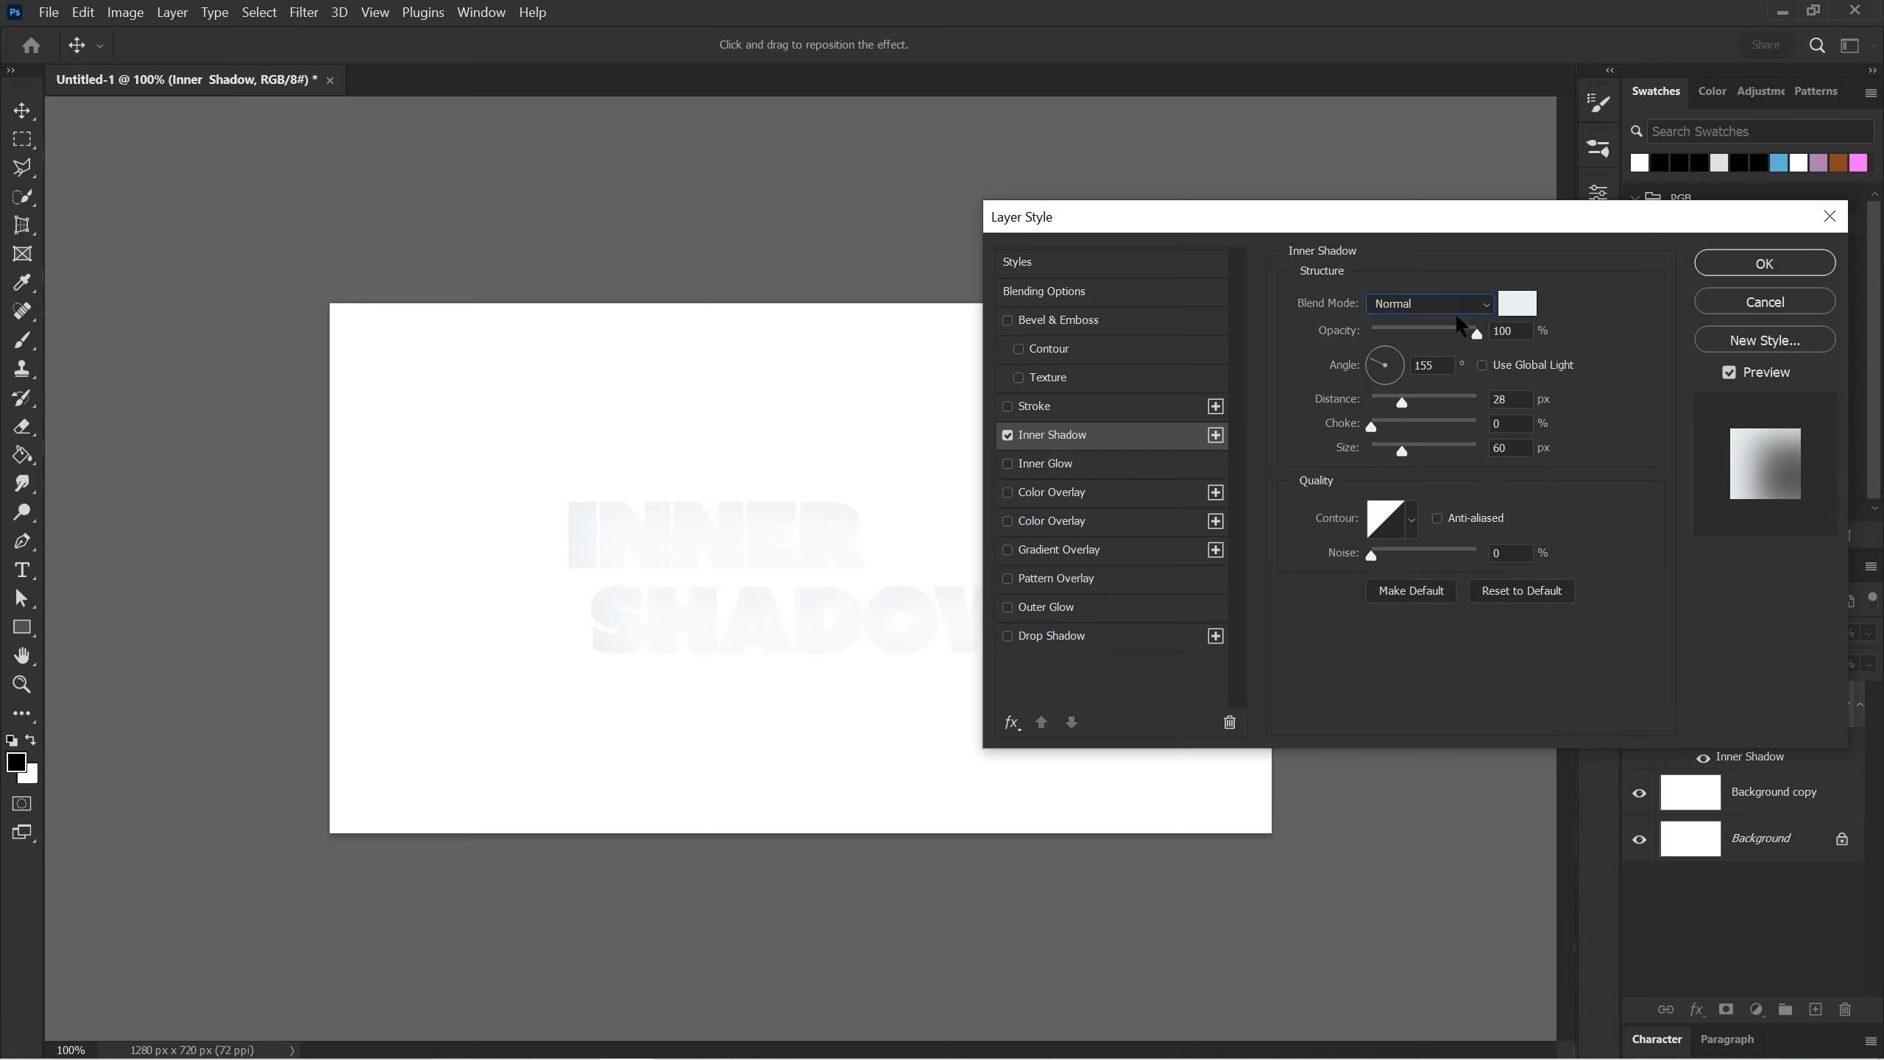
Set the inner shadow color to black (#000000) and check the effect on the whole text
left_click(1519, 304)
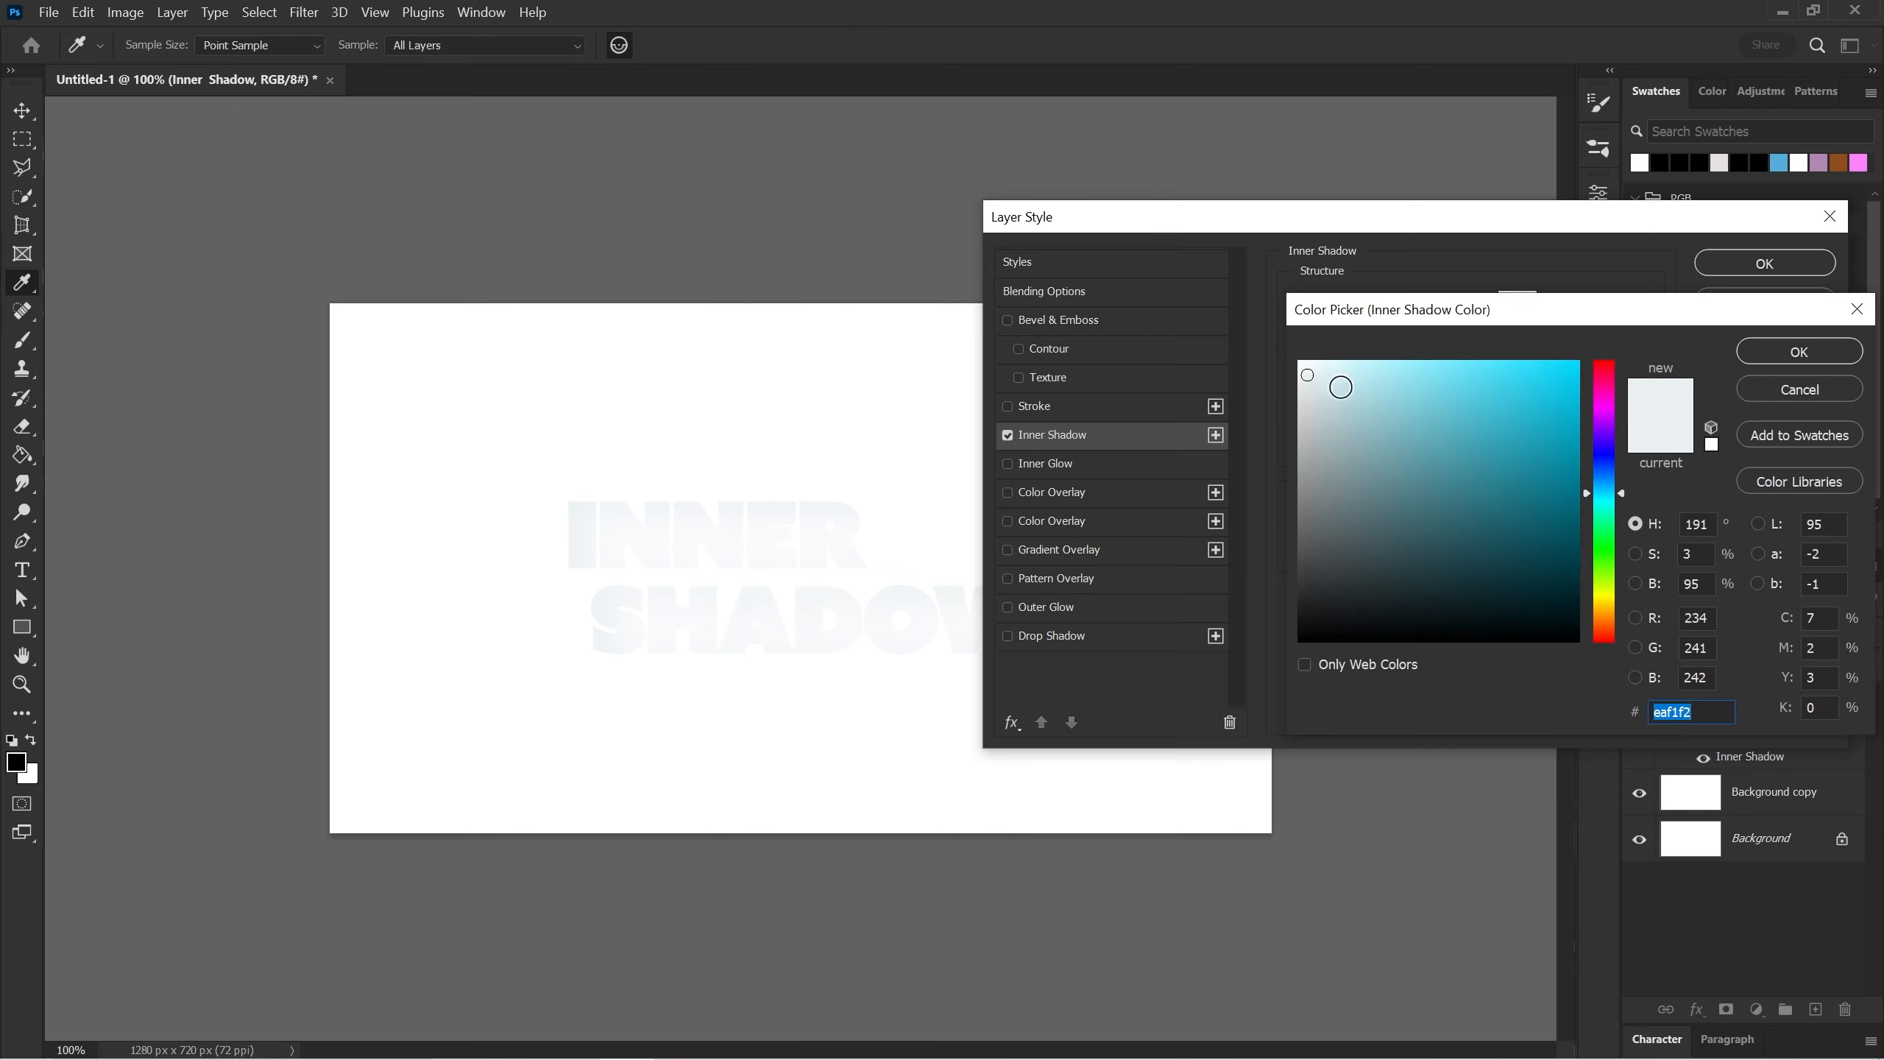
mouse_move(1340, 386)
left_mouse_down()
mouse_move(1438, 442)
mouse_move(1489, 408)
mouse_move(1233, 749)
left_mouse_up()
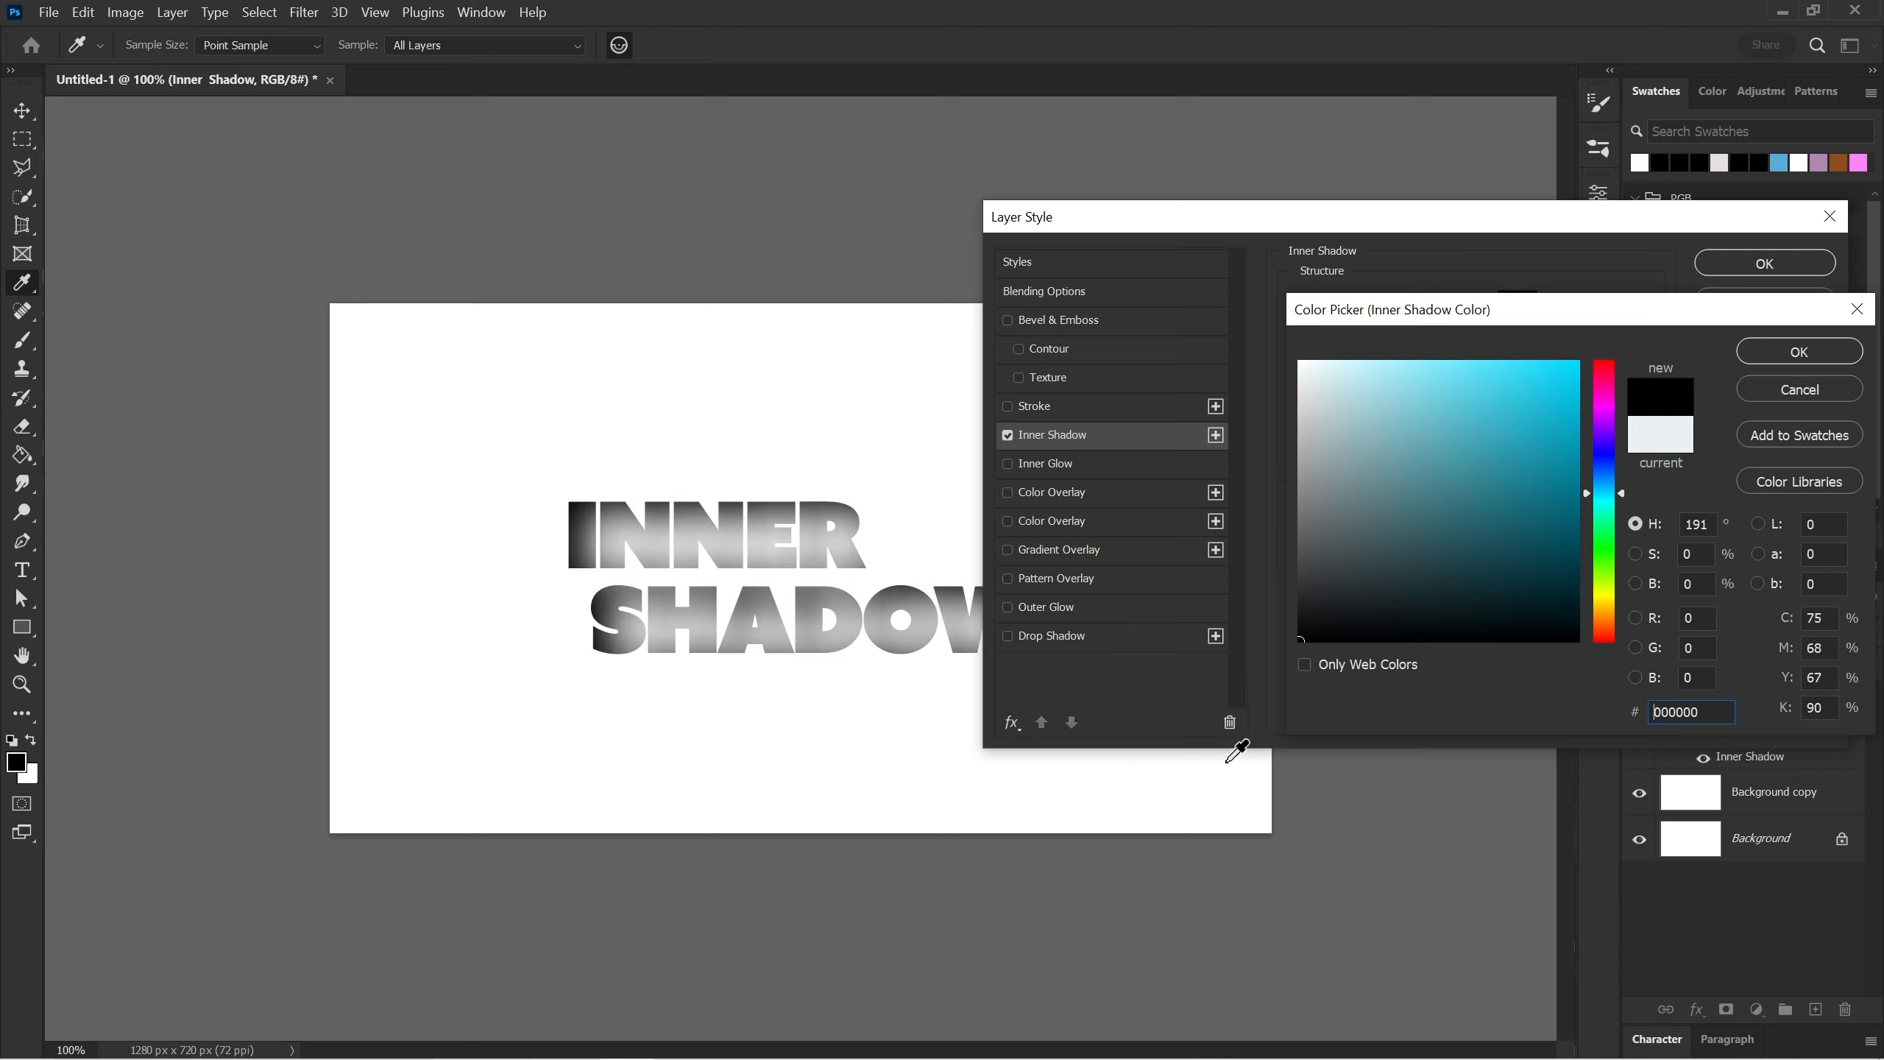
left_click(1814, 350)
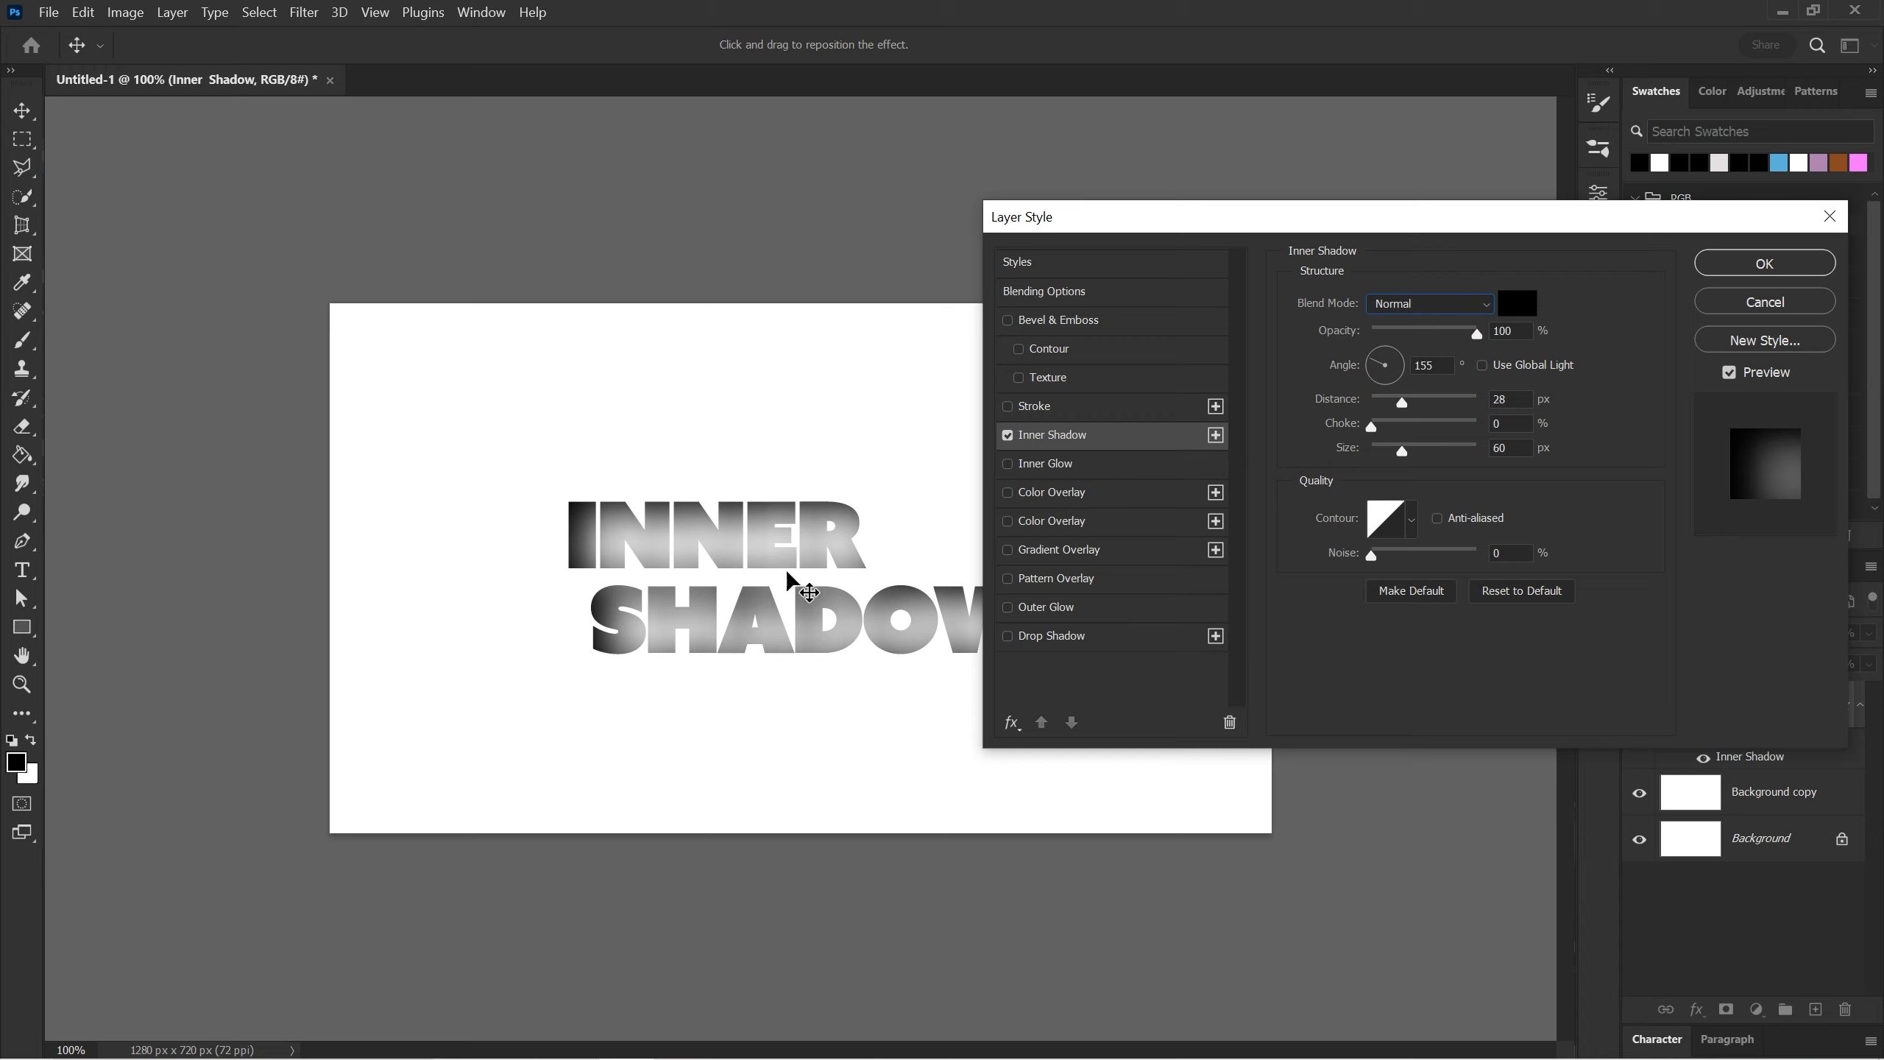
left_click_drag(1285, 212, 1410, 224)
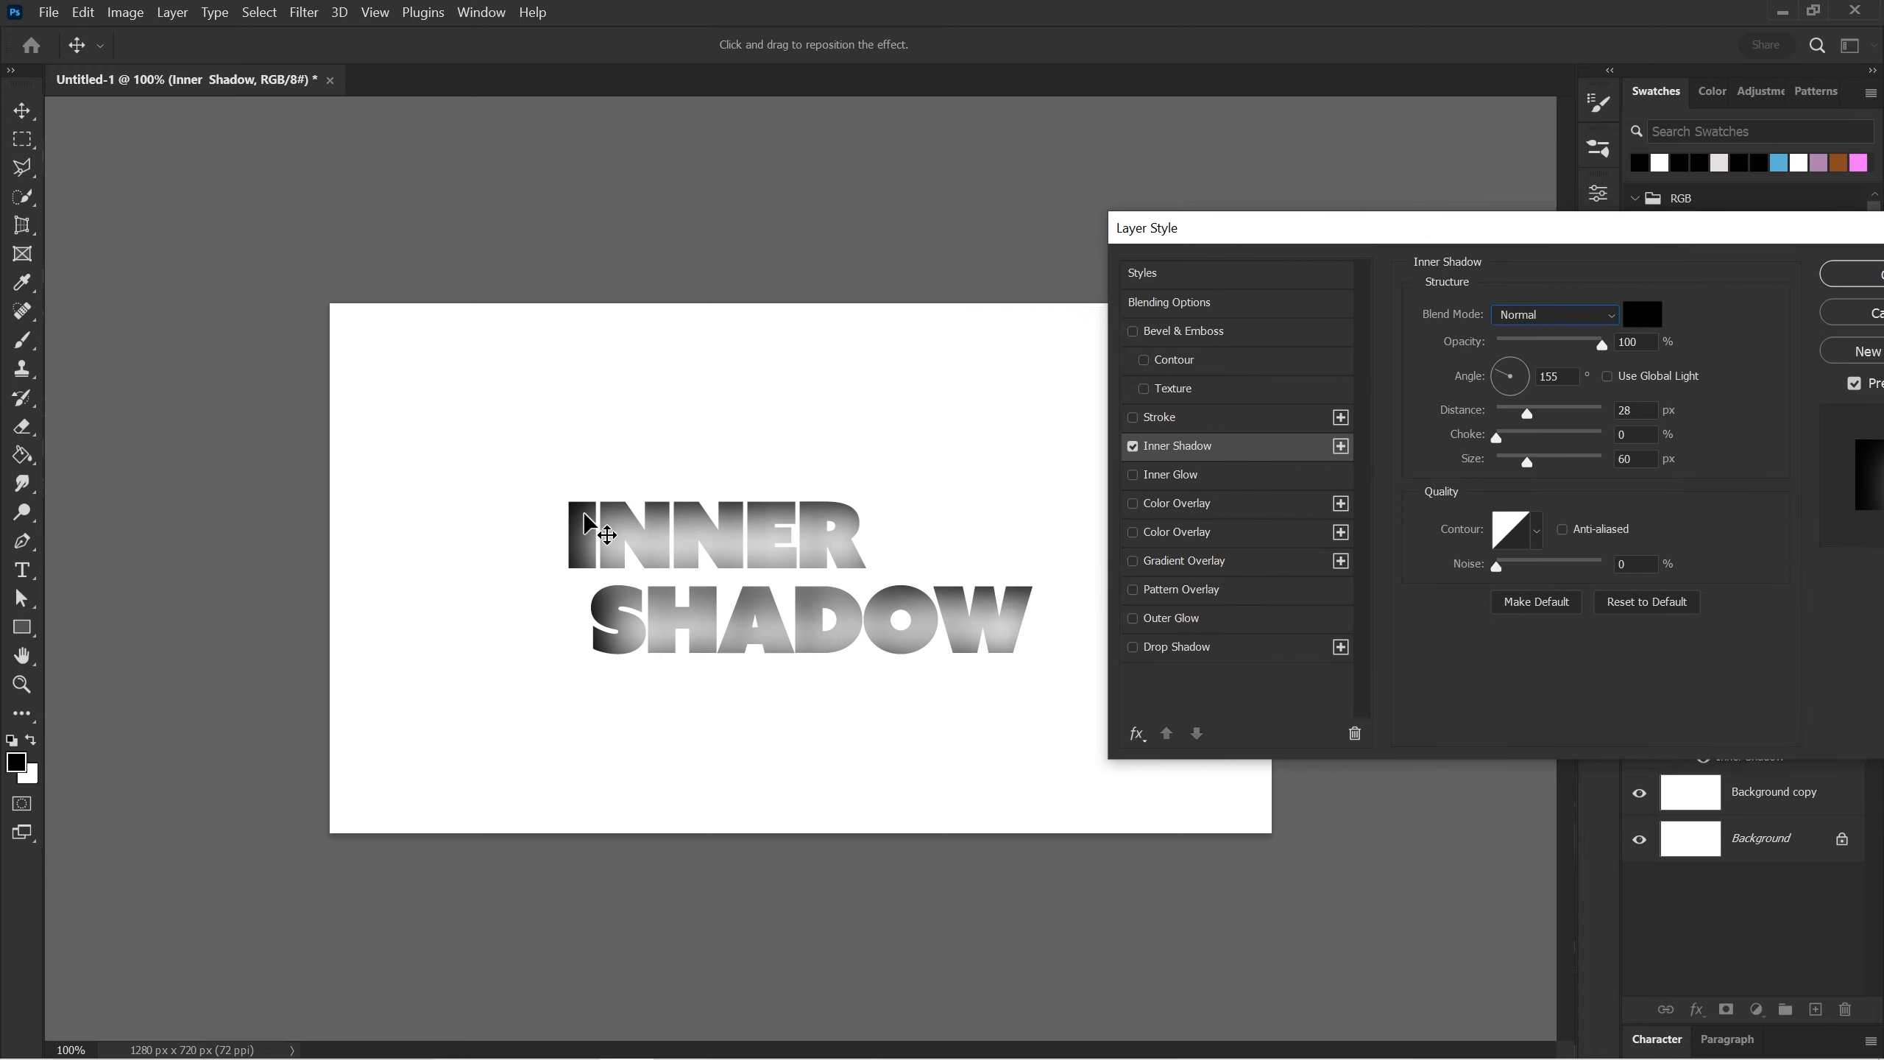
left_click_drag(1450, 241, 1307, 204)
Keep the inner shadow's opacity at 100%, try angles of 122° and -48°, and set the angle to 100°
left_click_drag(1459, 314, 1573, 324)
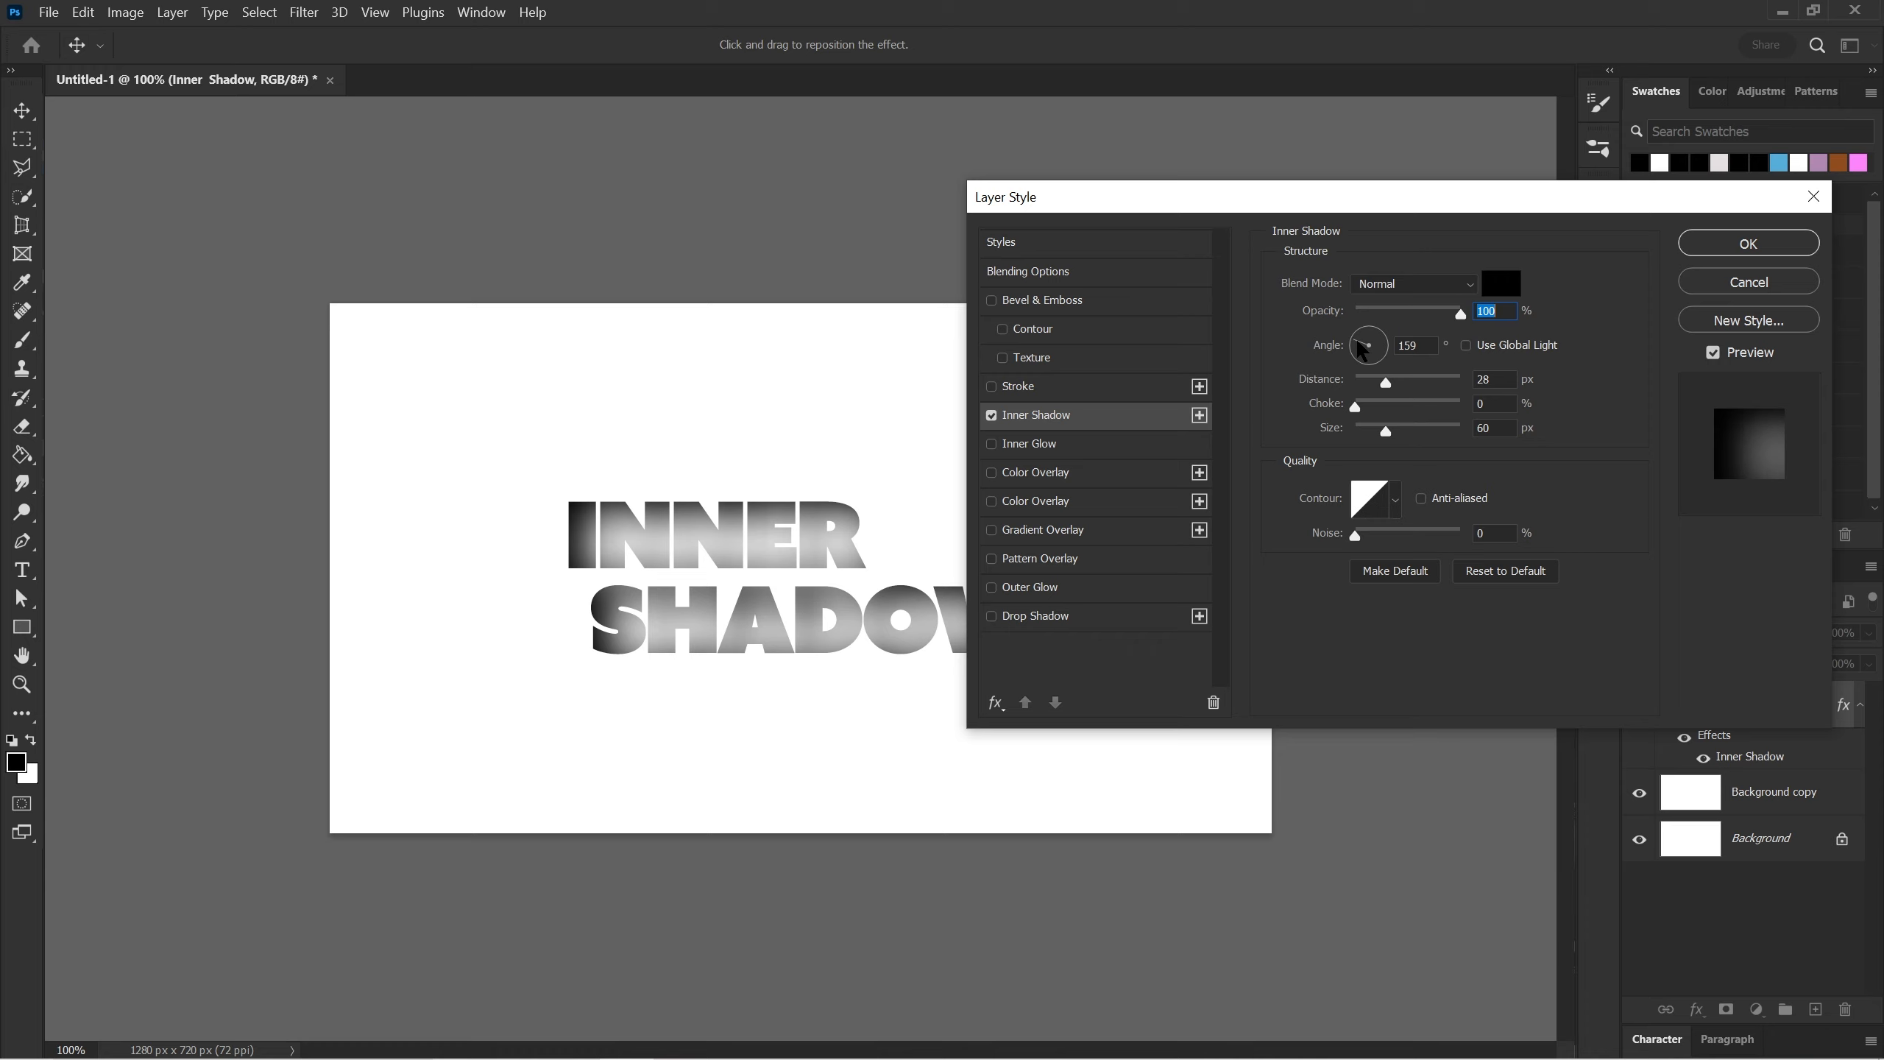
left_click_drag(1362, 349, 1368, 344)
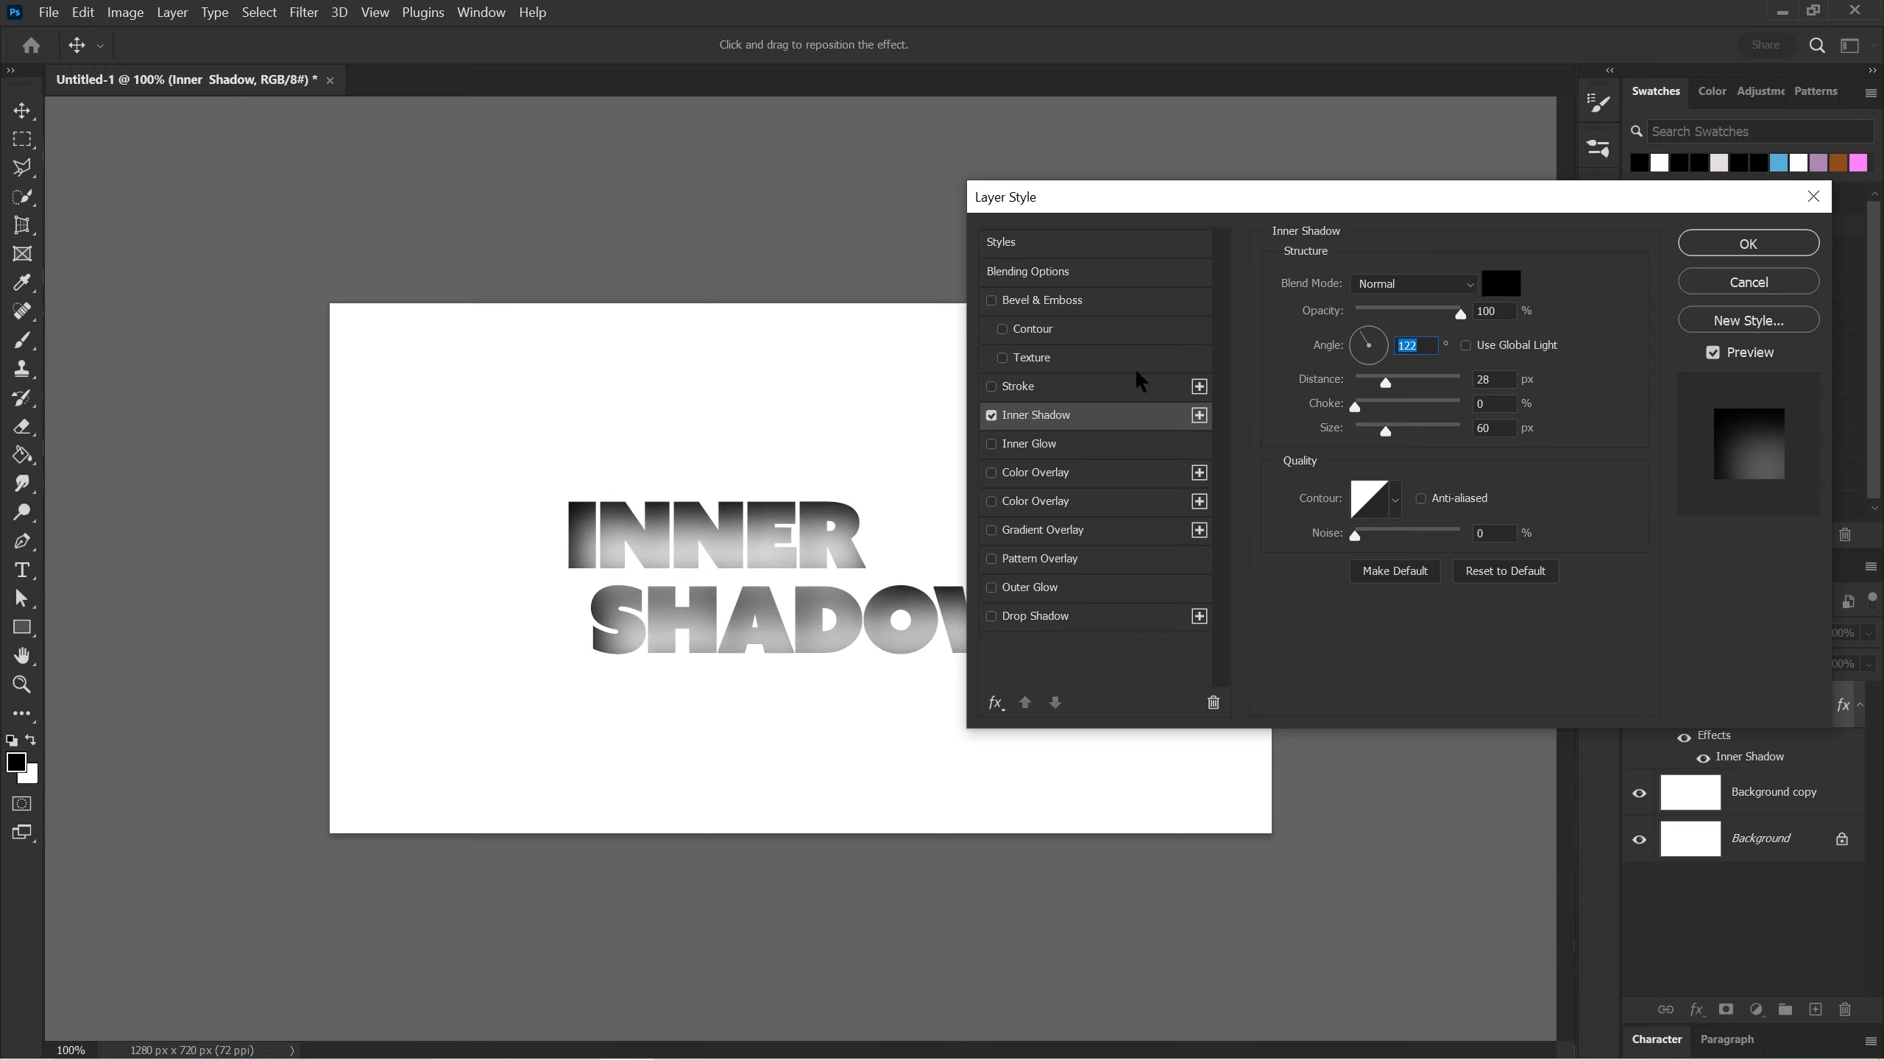
left_click_drag(1224, 197, 1274, 150)
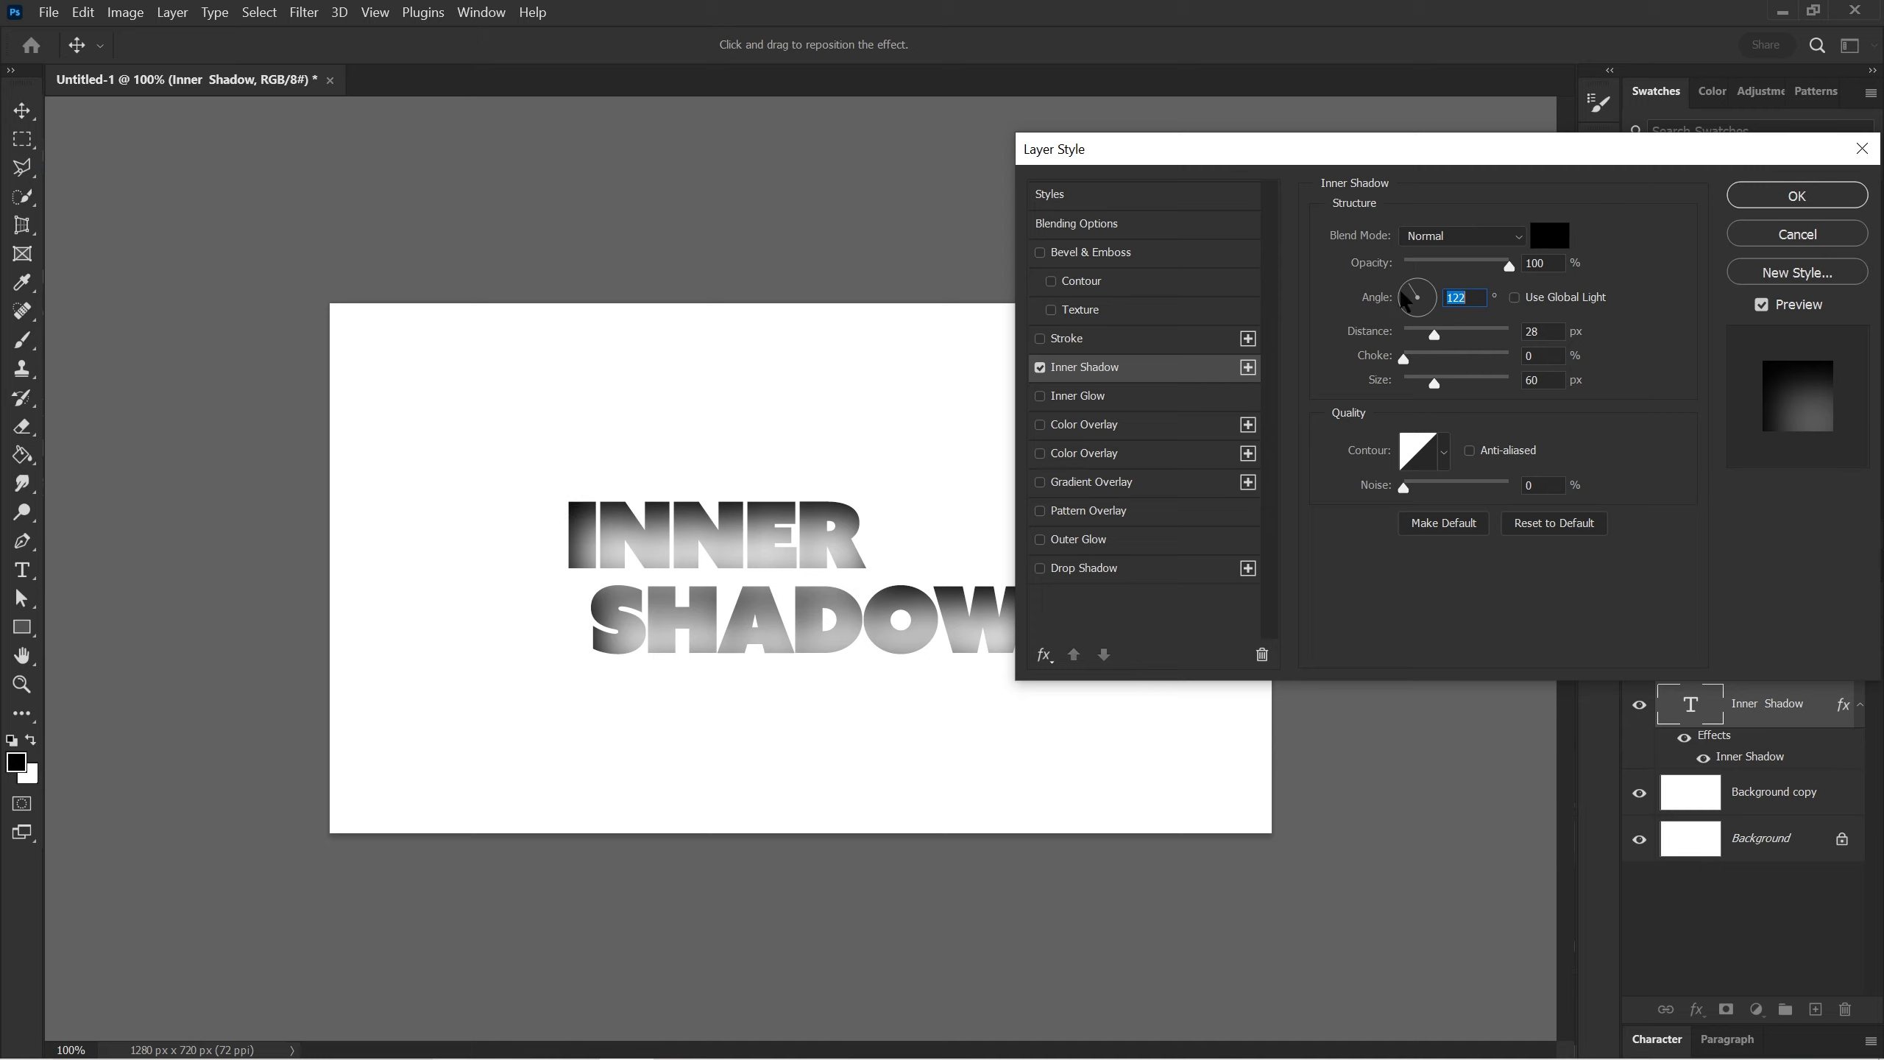
type("45")
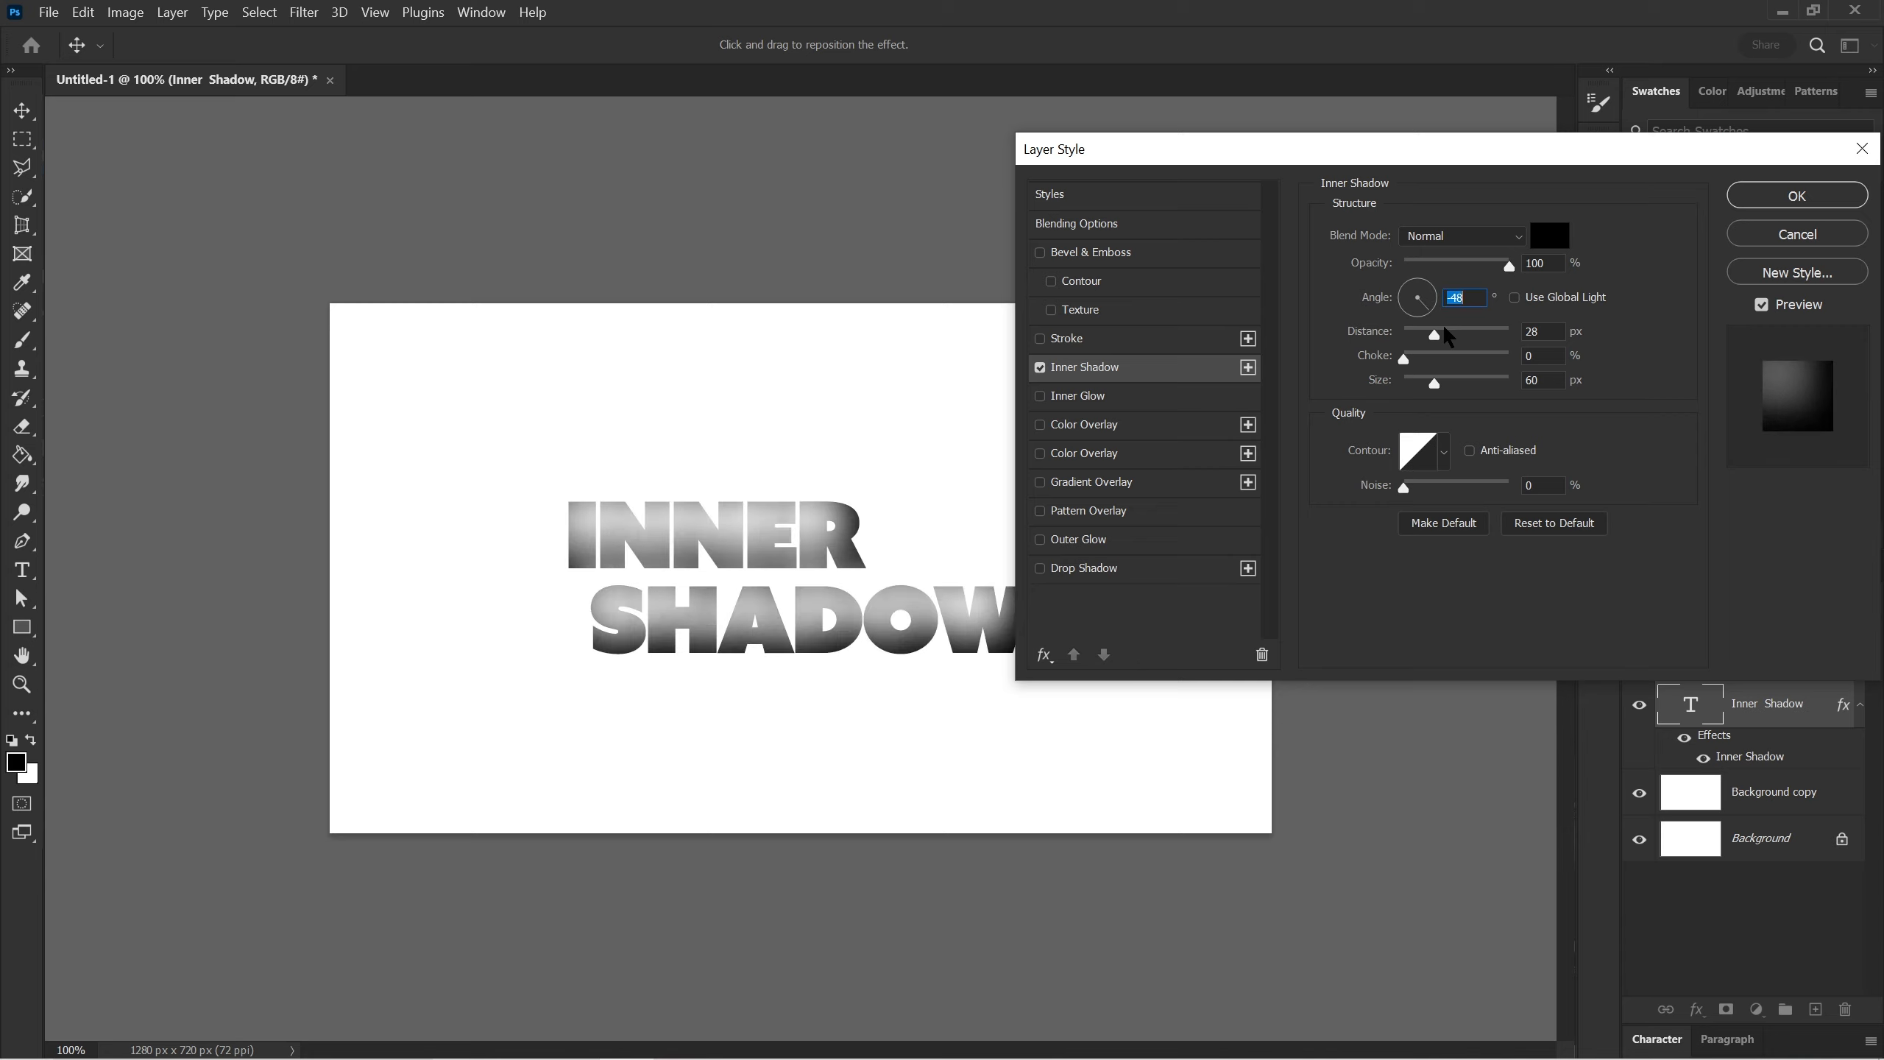
left_click_drag(1437, 161, 1444, 714)
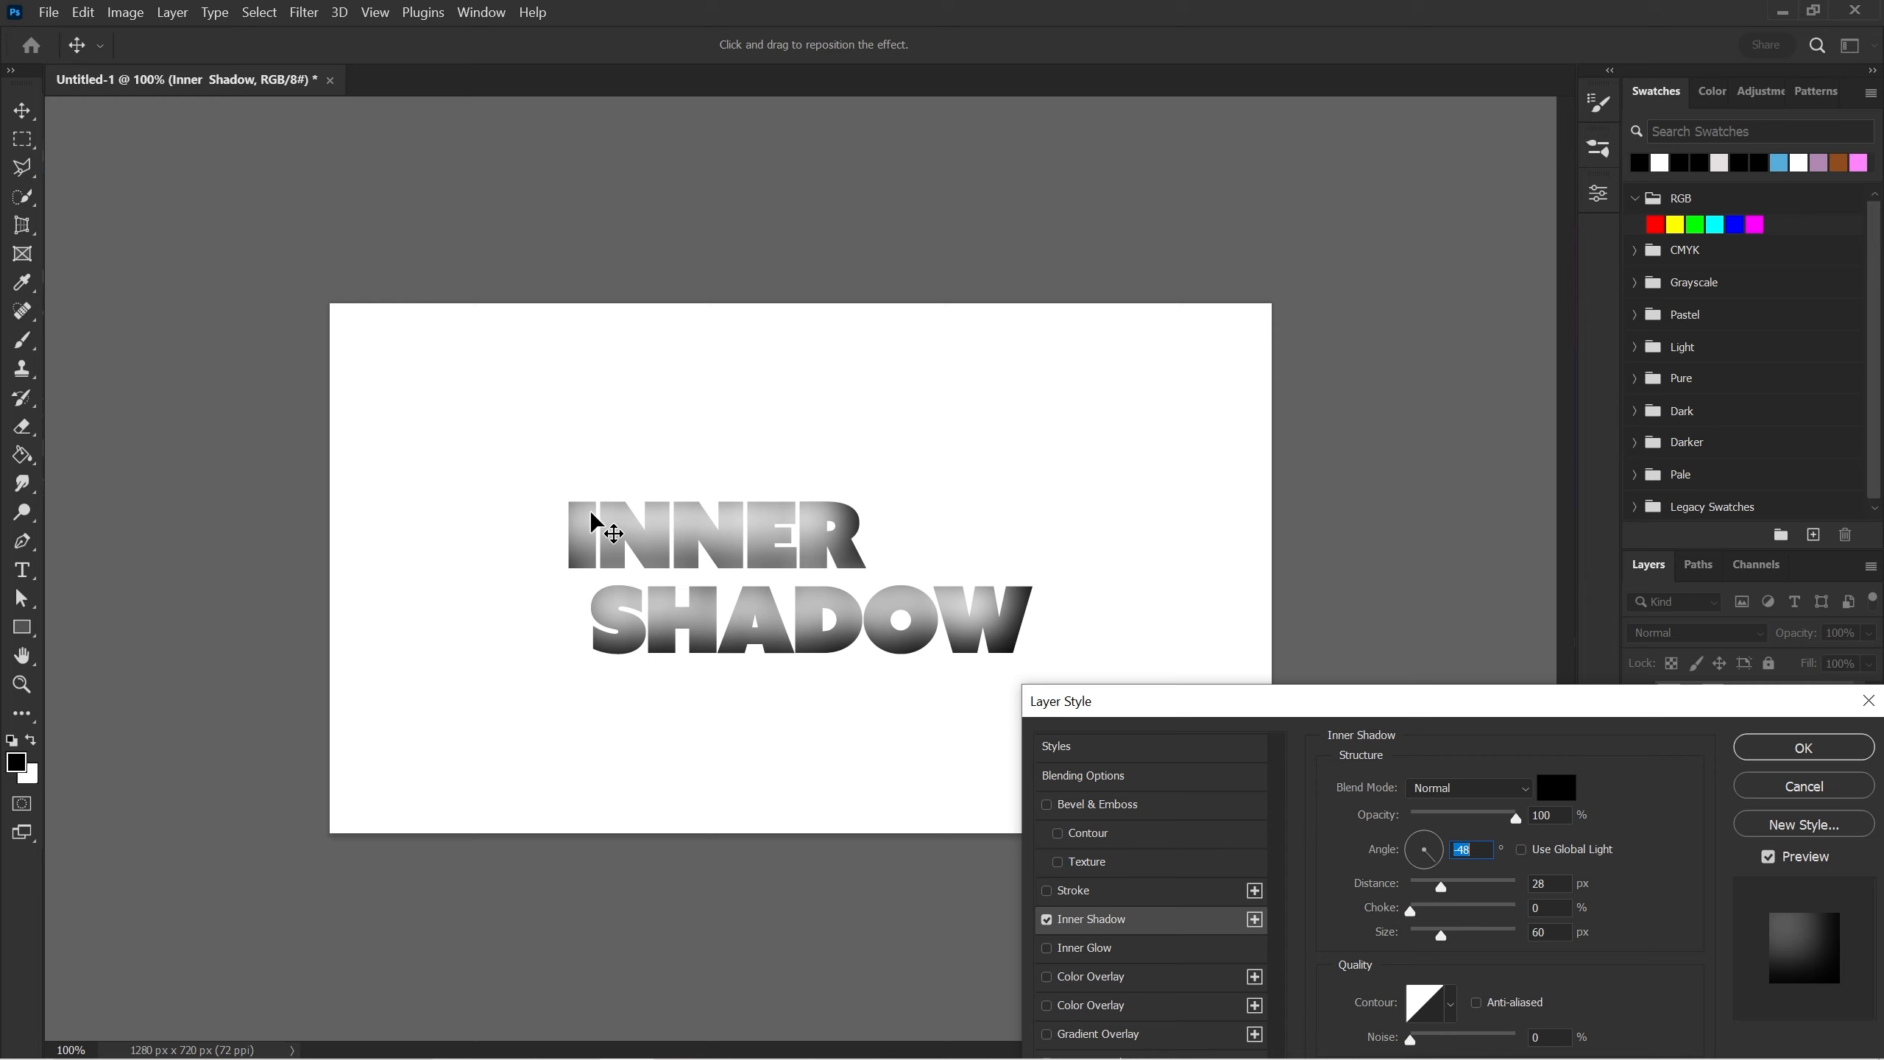
left_click_drag(1239, 697, 1198, 344)
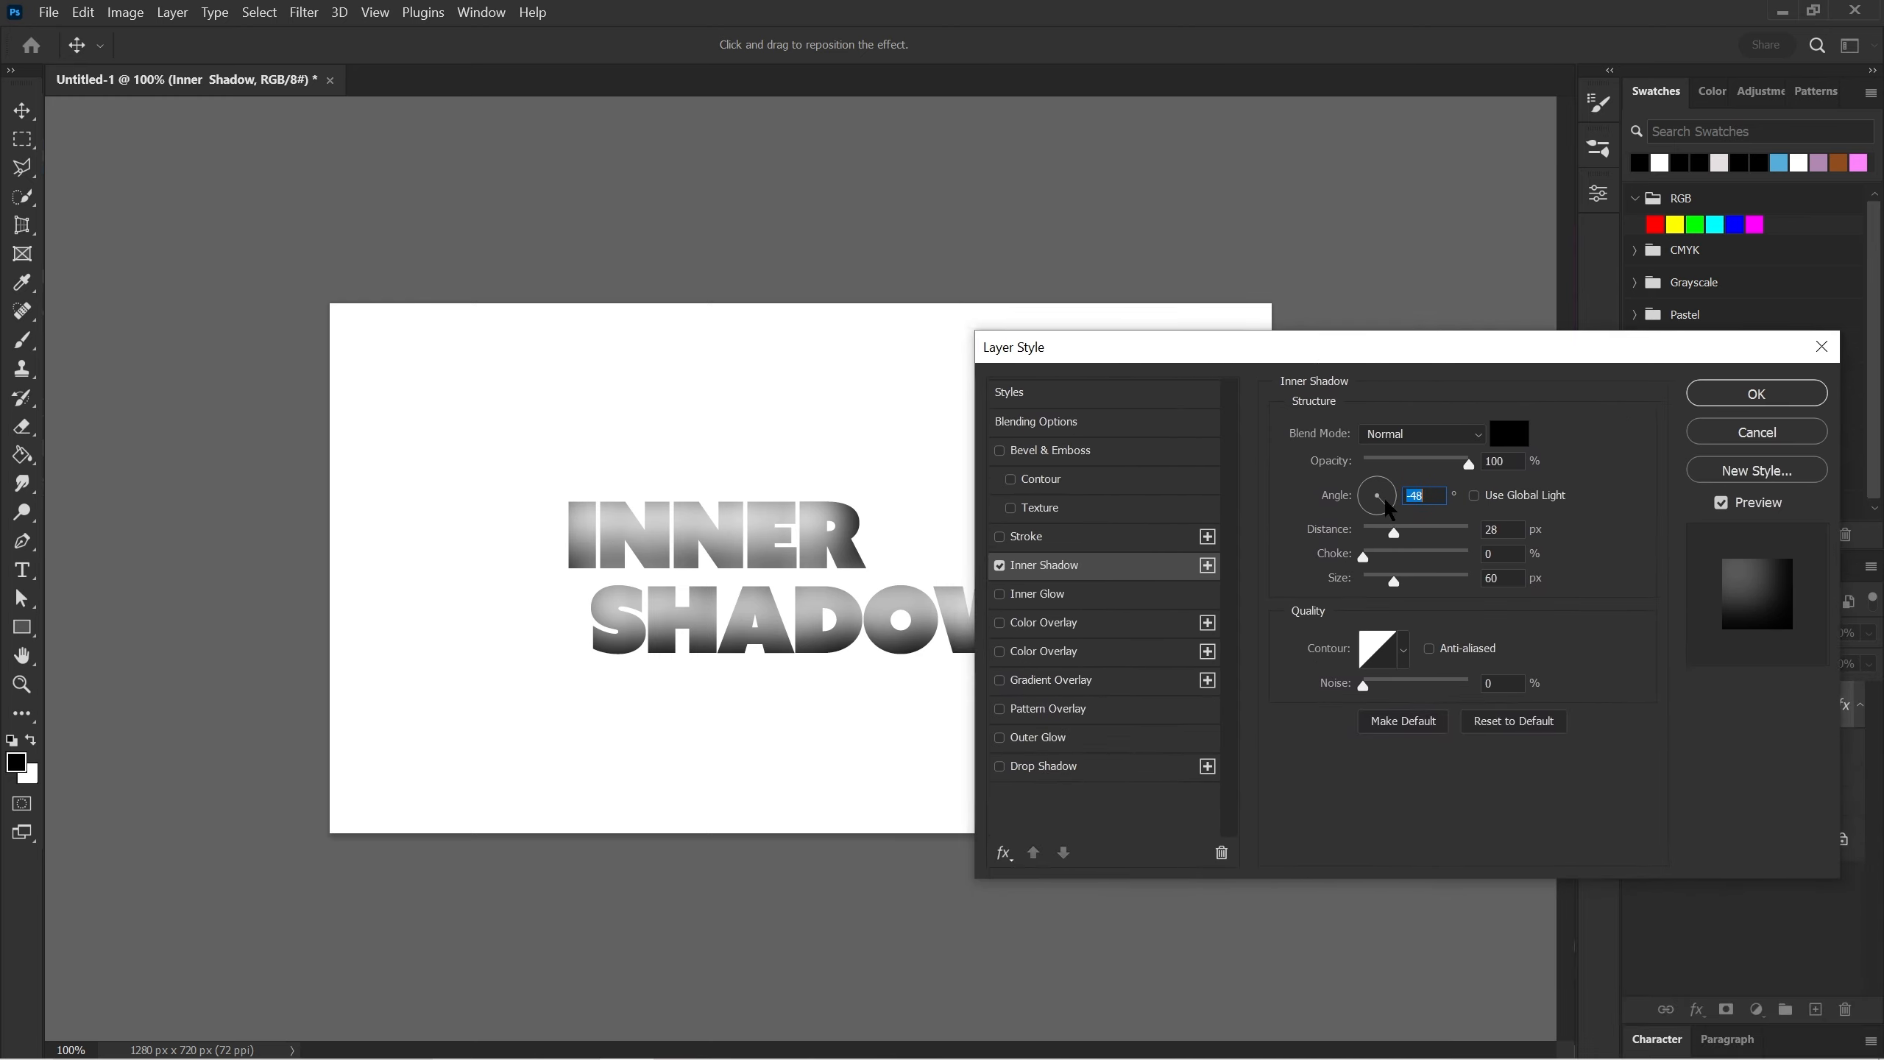
left_click_drag(1384, 497, 1367, 459)
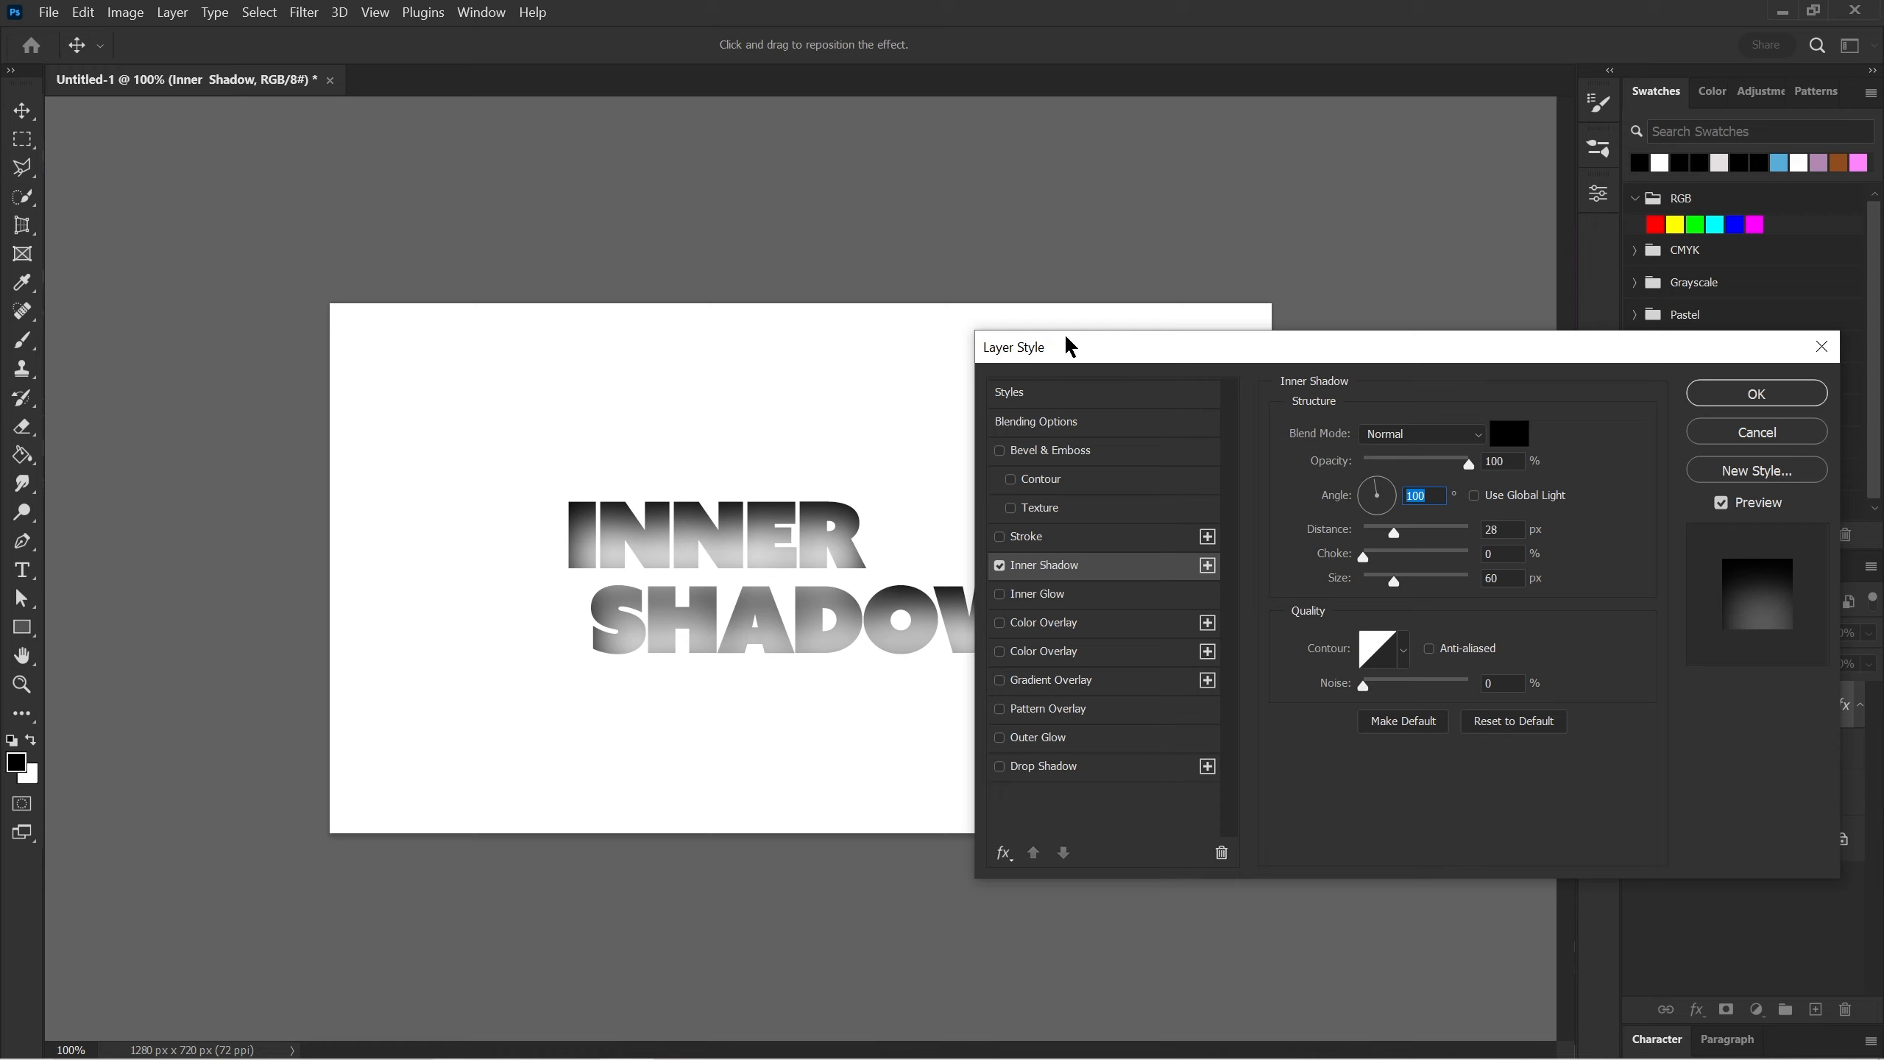
left_click_drag(1212, 354, 1244, 274)
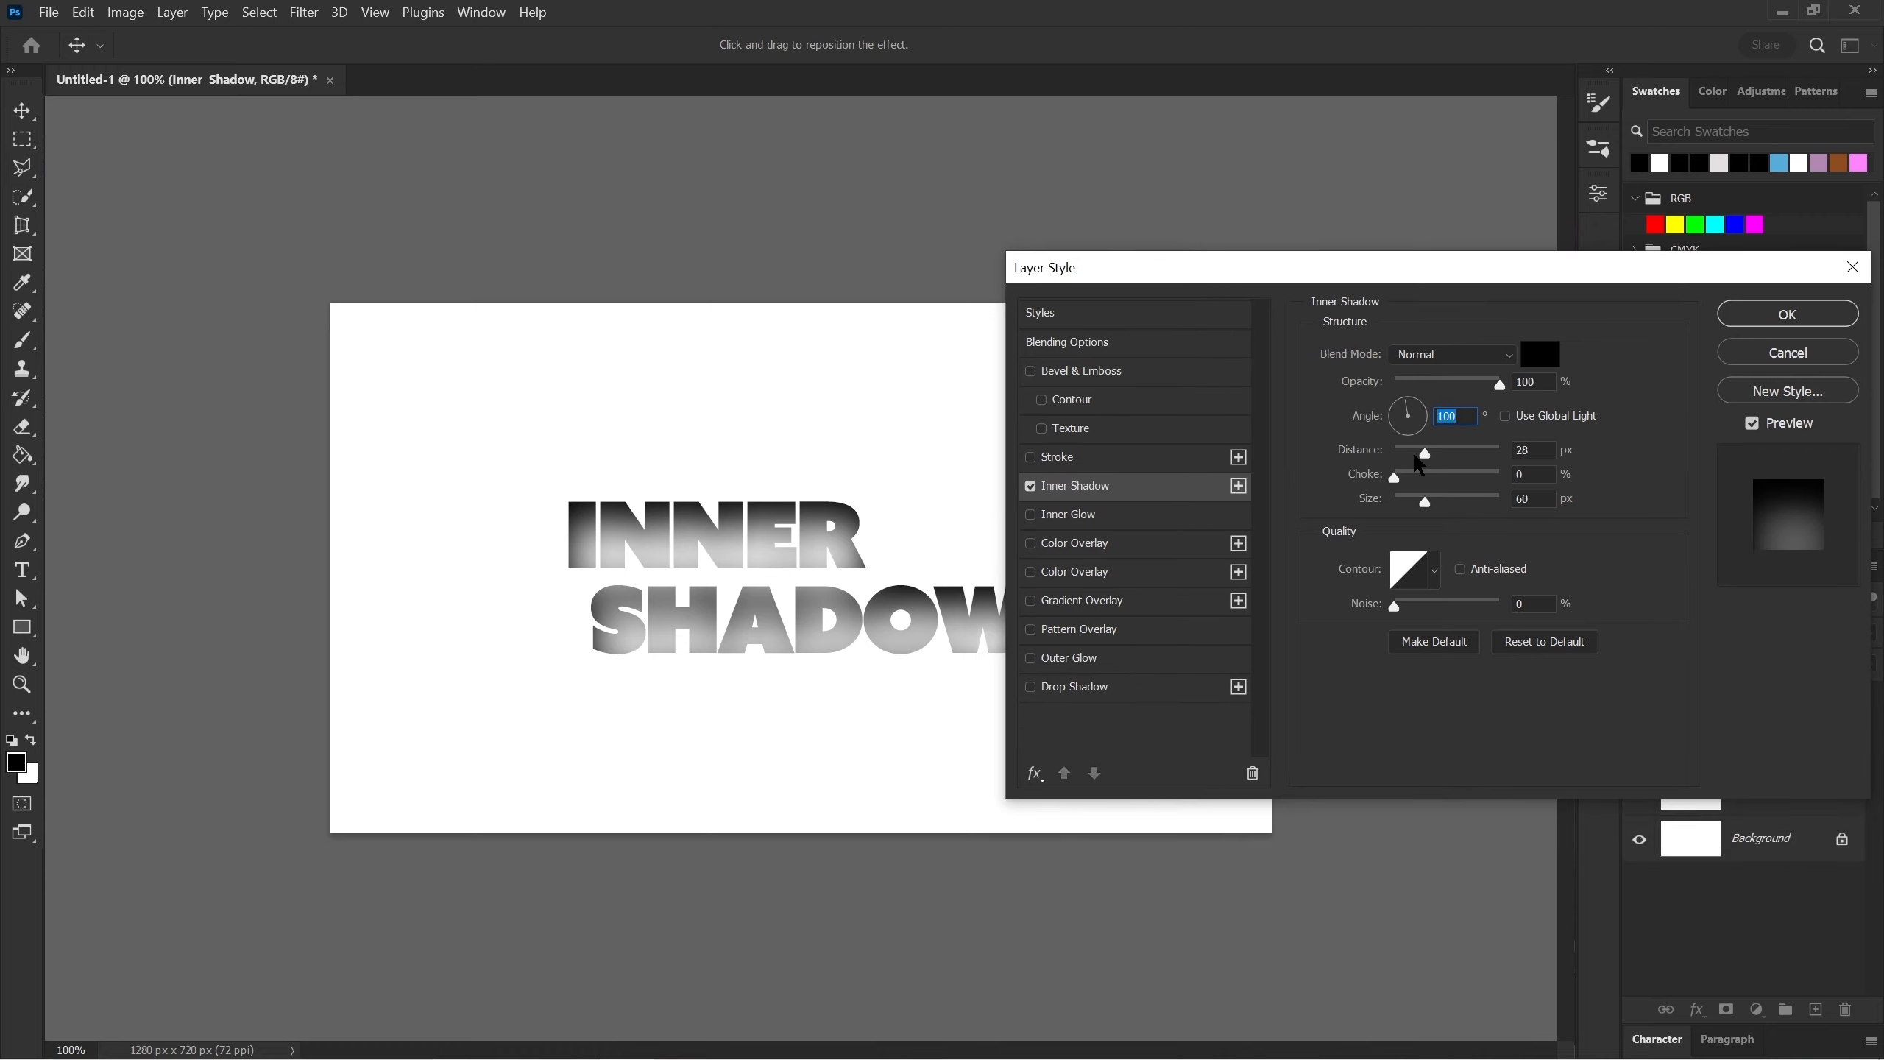
Compare inner shadow distances of 8, 0 and 30000 px, toggling the preview, and set the distance to 4 px
mouse_move(1426, 459)
left_mouse_down()
mouse_move(1446, 458)
mouse_move(1414, 460)
left_mouse_up()
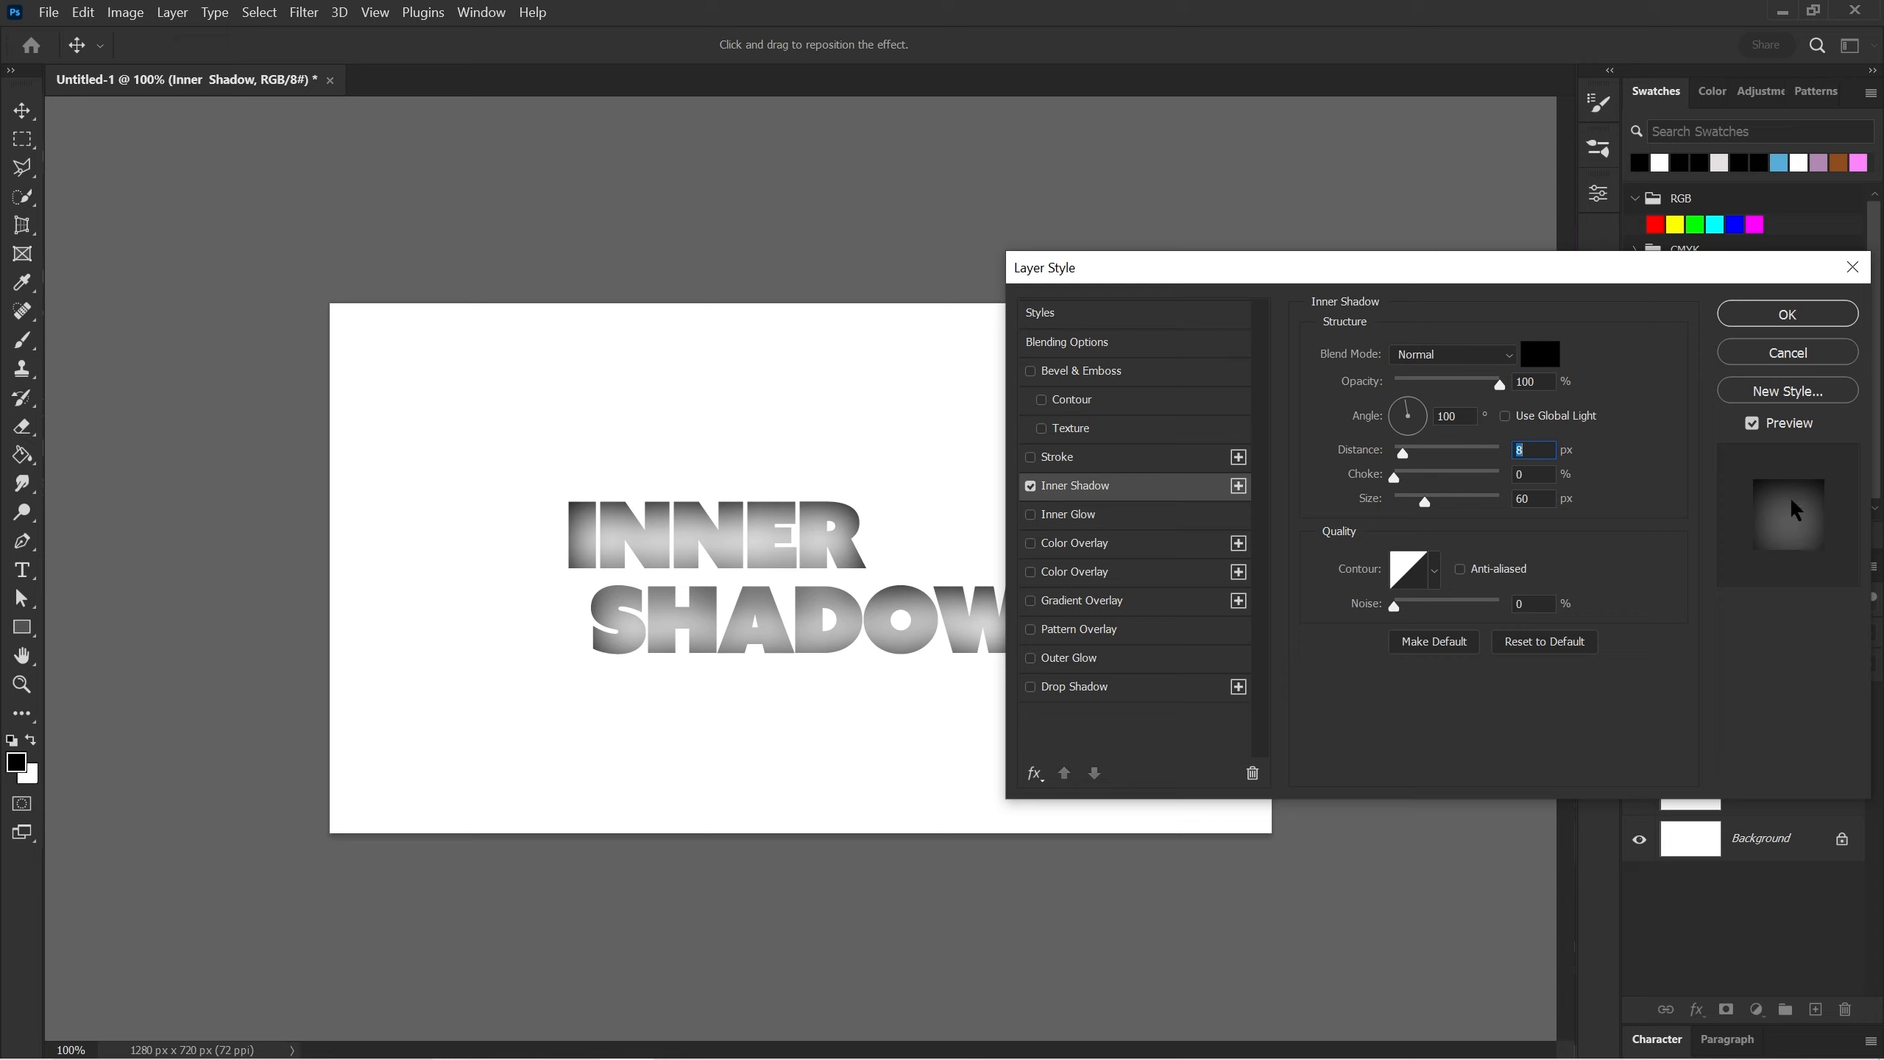
left_click(1754, 424)
left_click(1754, 424)
left_click_drag(1400, 455, 1395, 451)
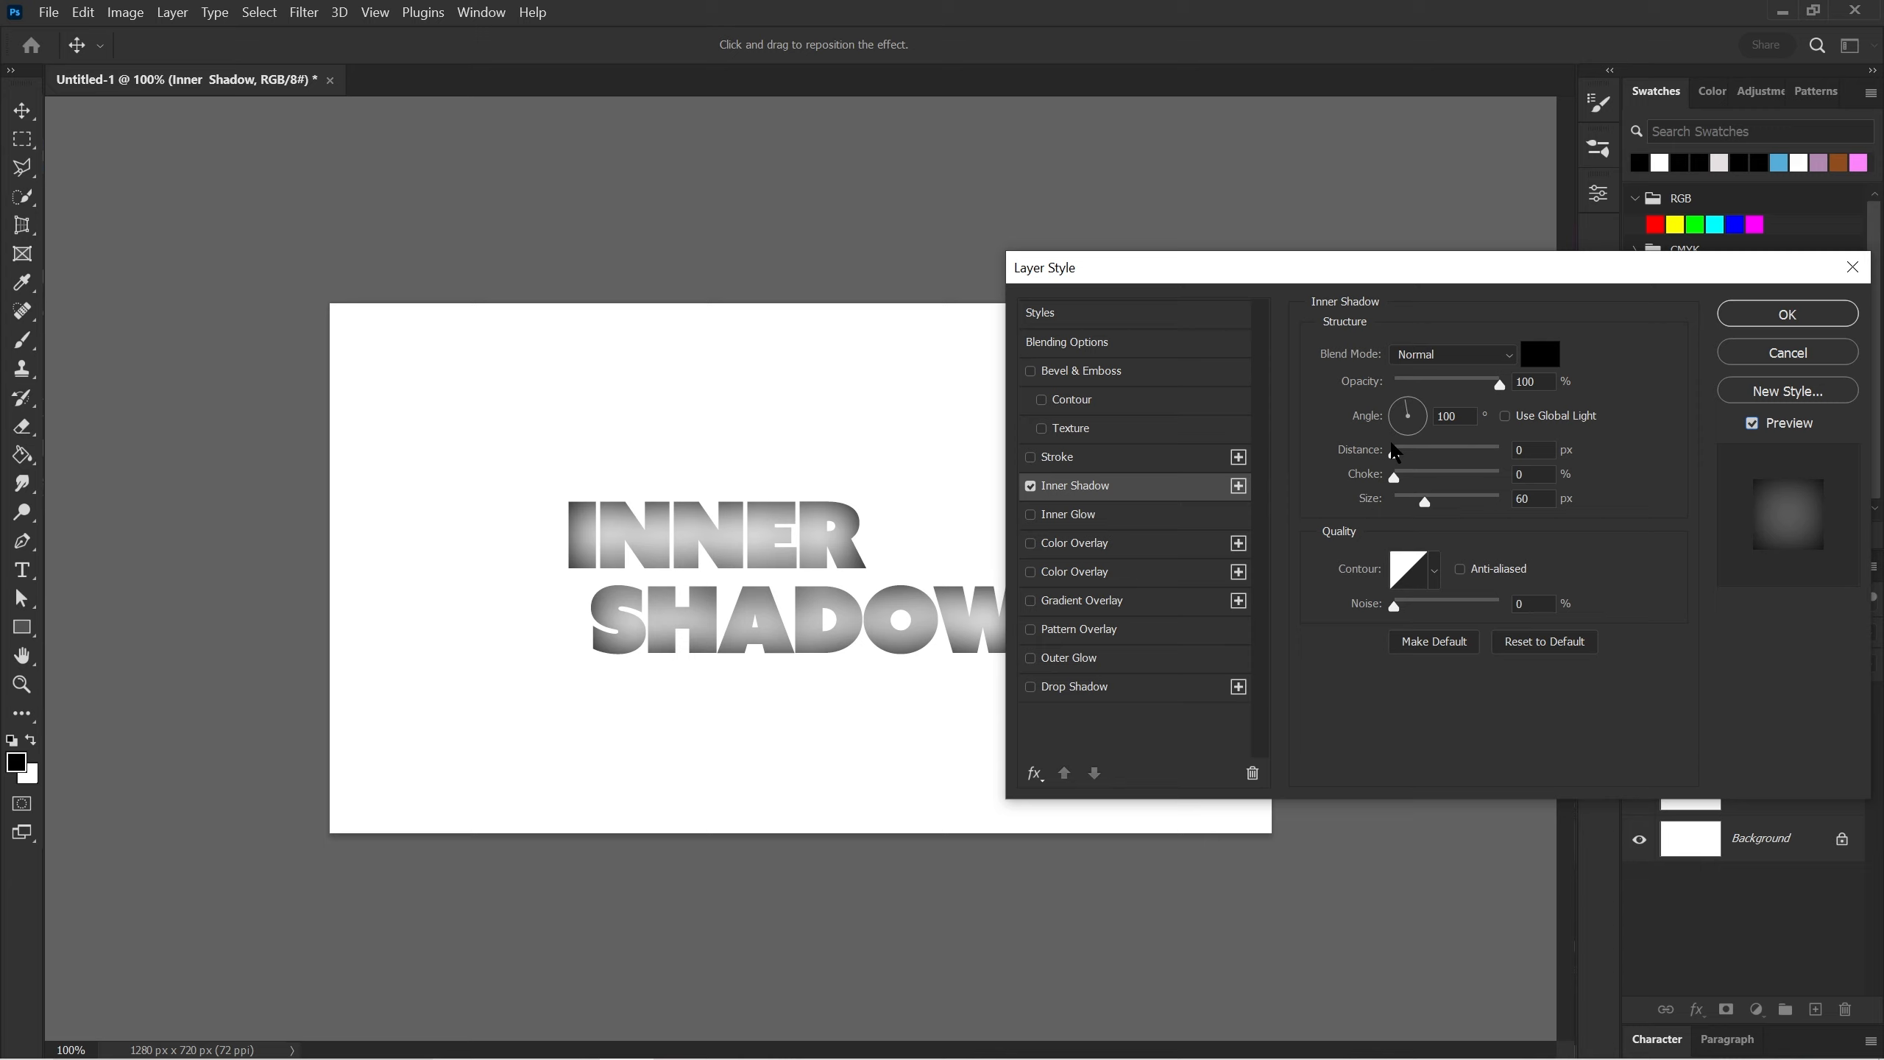
left_click(1395, 451)
left_click_drag(1391, 451, 1506, 460)
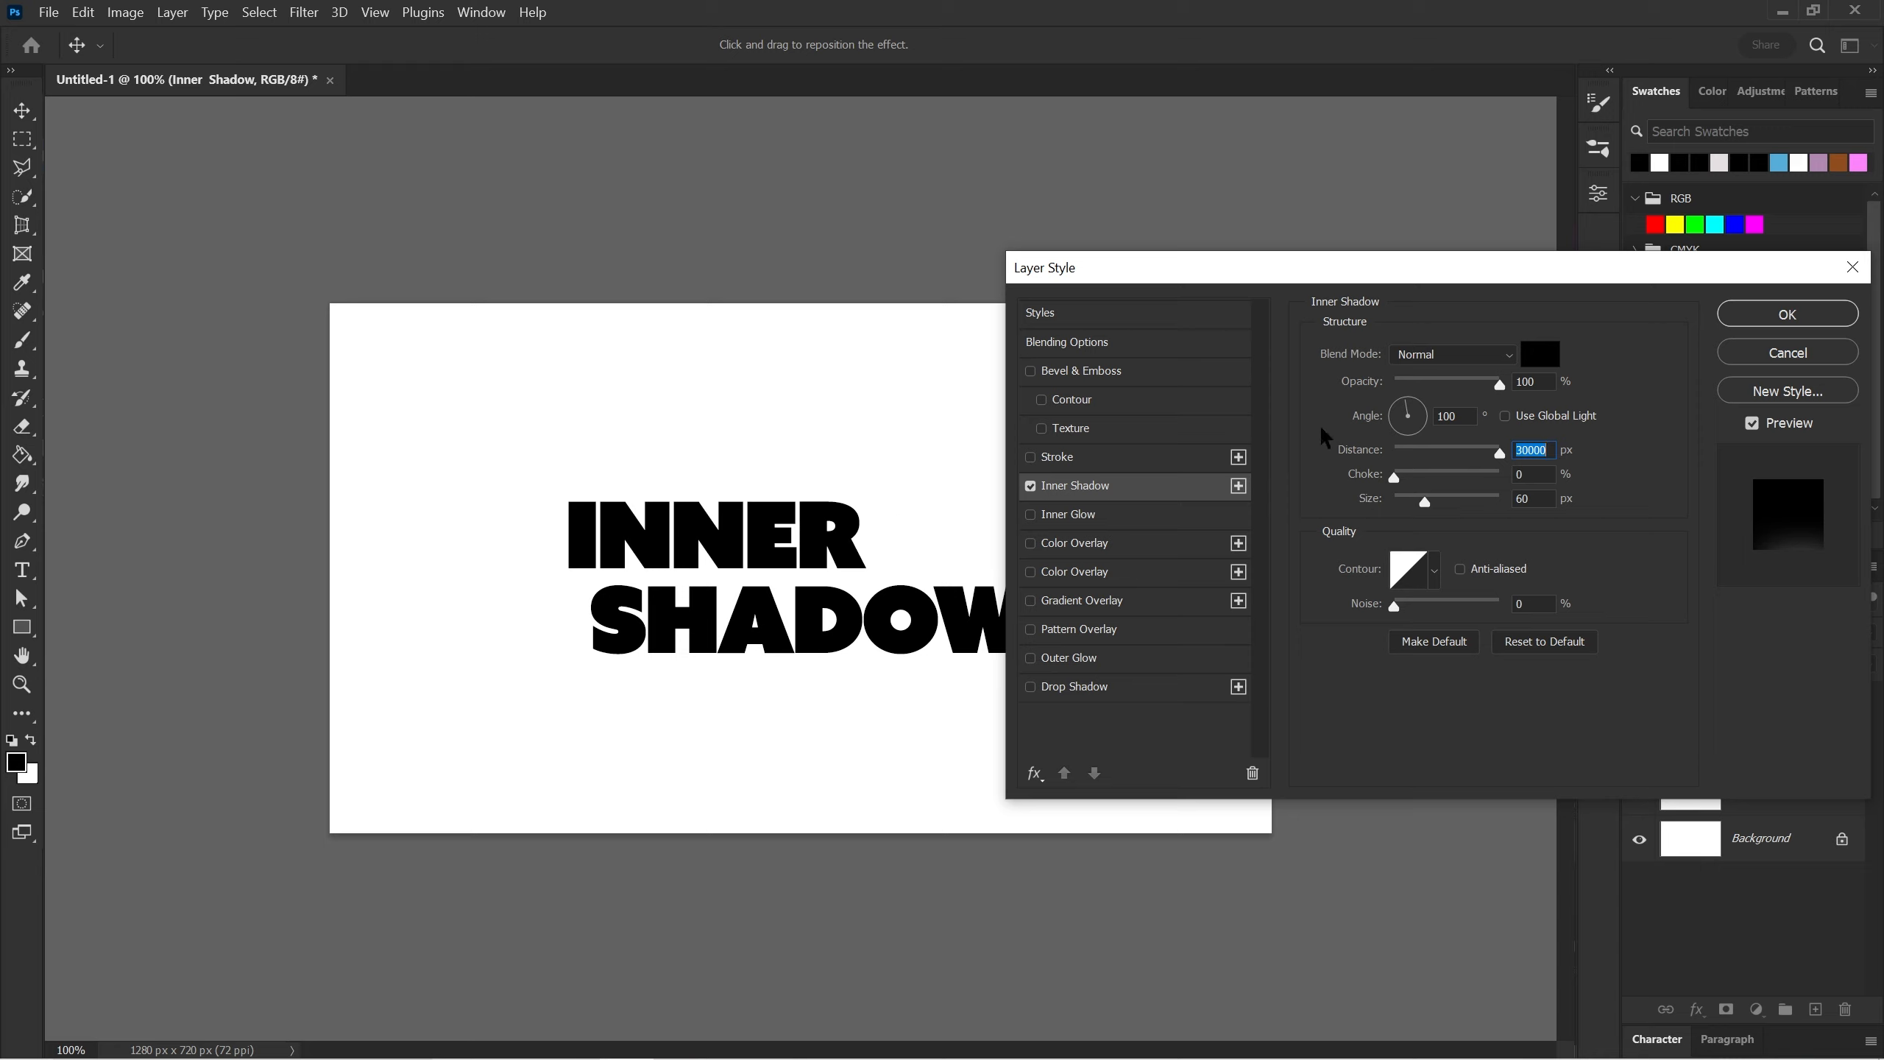
left_click_drag(1499, 452, 1403, 458)
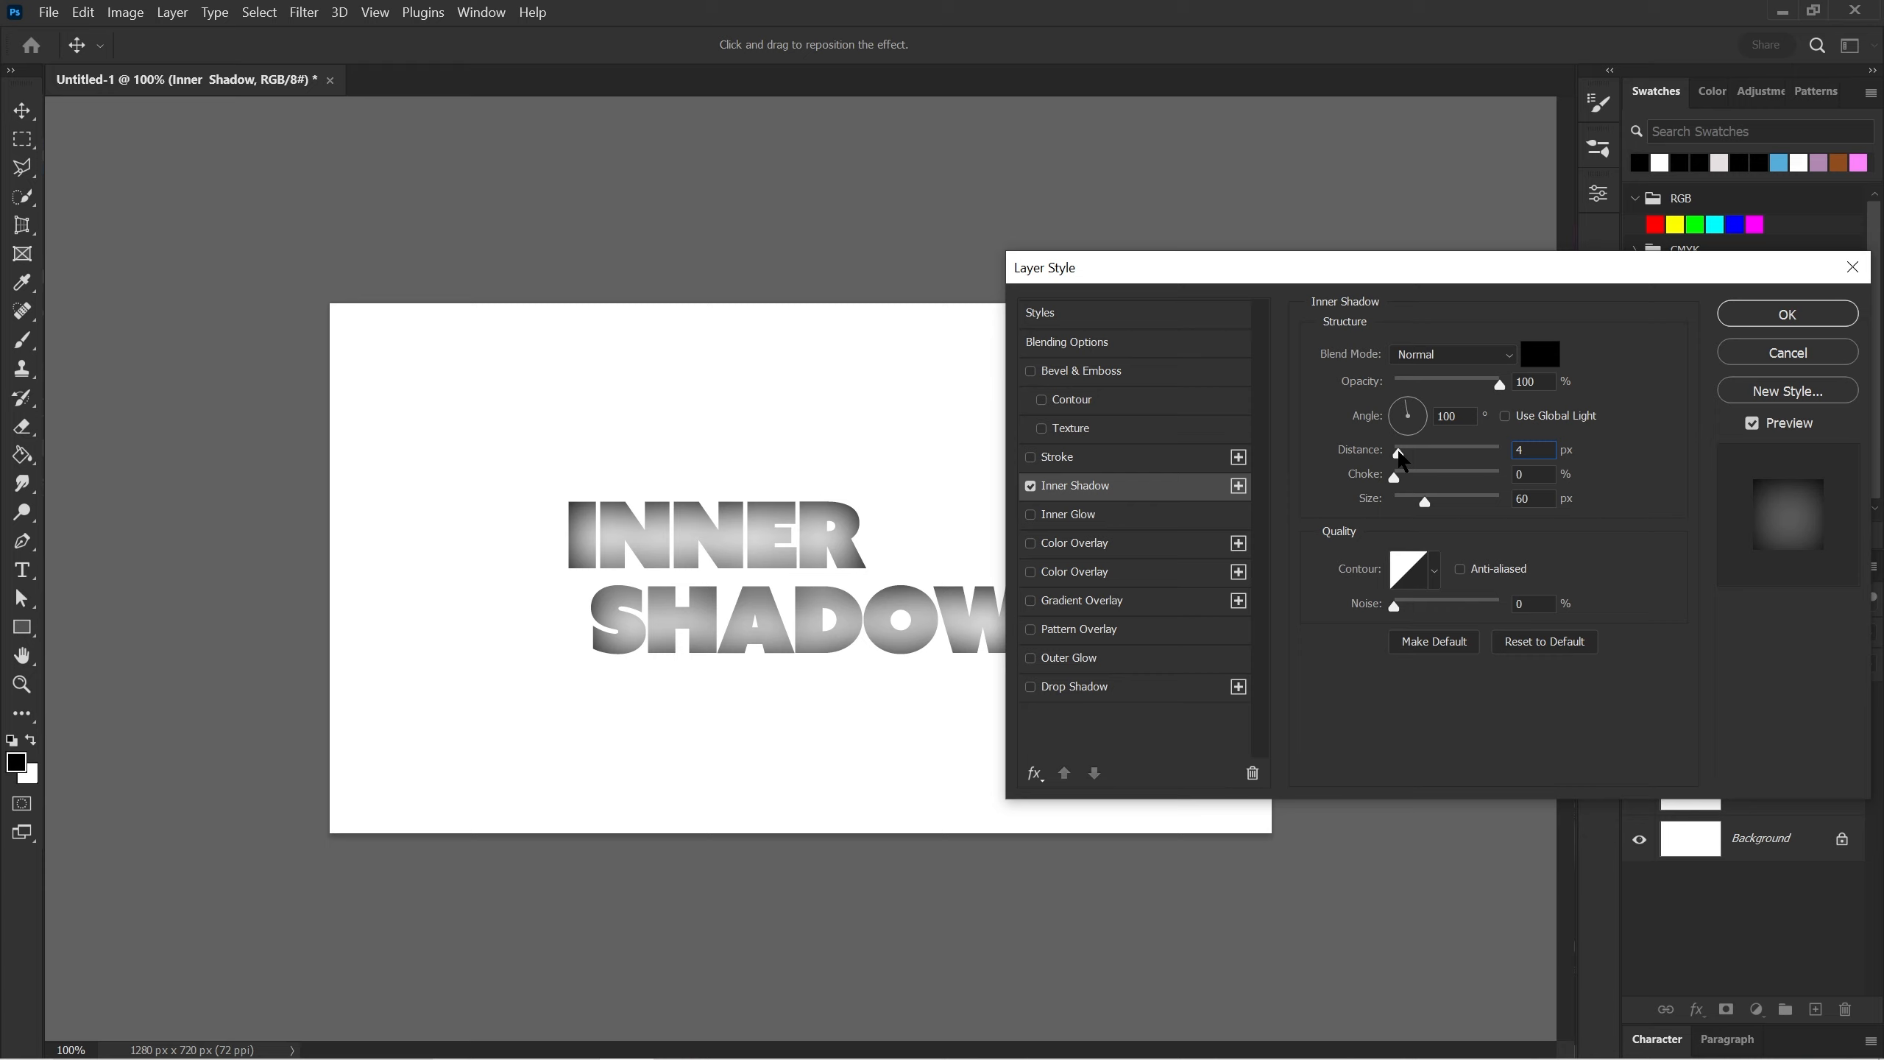
Try the inner shadow's choke at 17% and 100%, and return it to 0%
mouse_move(1397, 482)
left_mouse_down()
mouse_move(1495, 475)
mouse_move(1411, 475)
left_mouse_up()
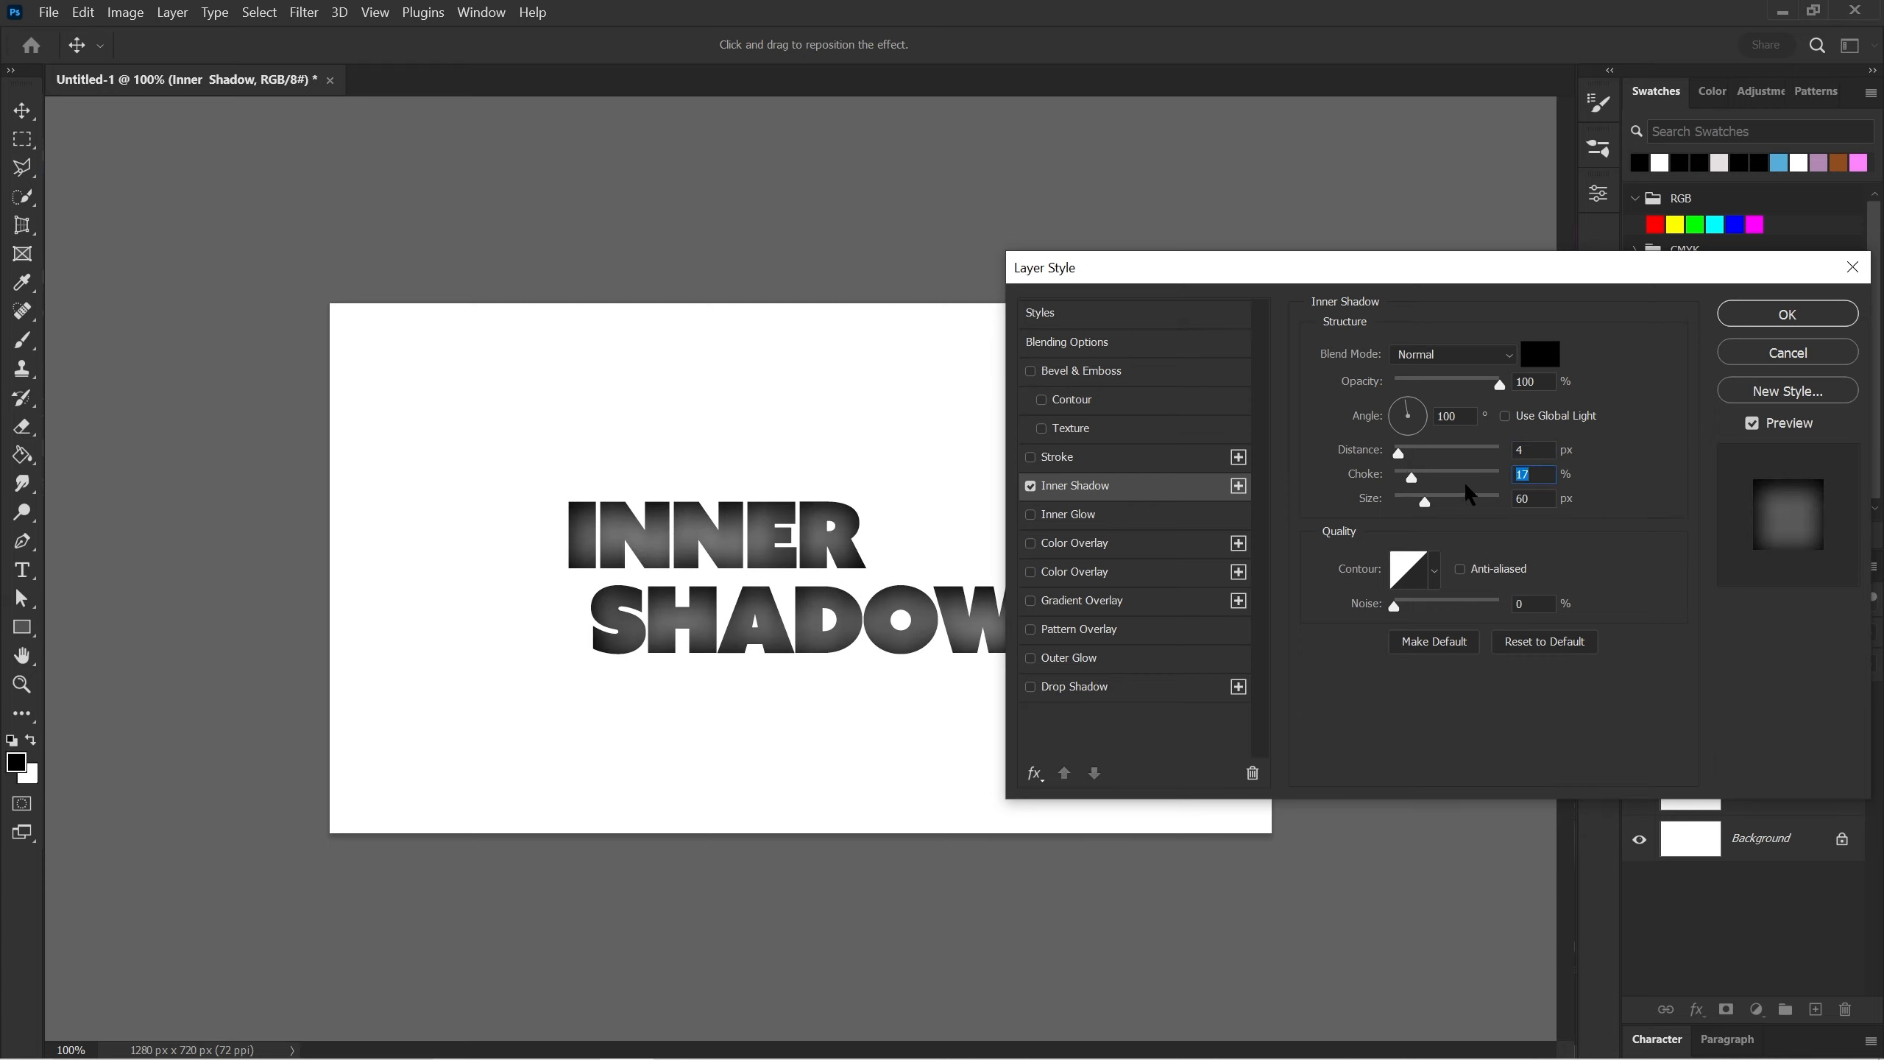
left_click_drag(1413, 479, 1512, 479)
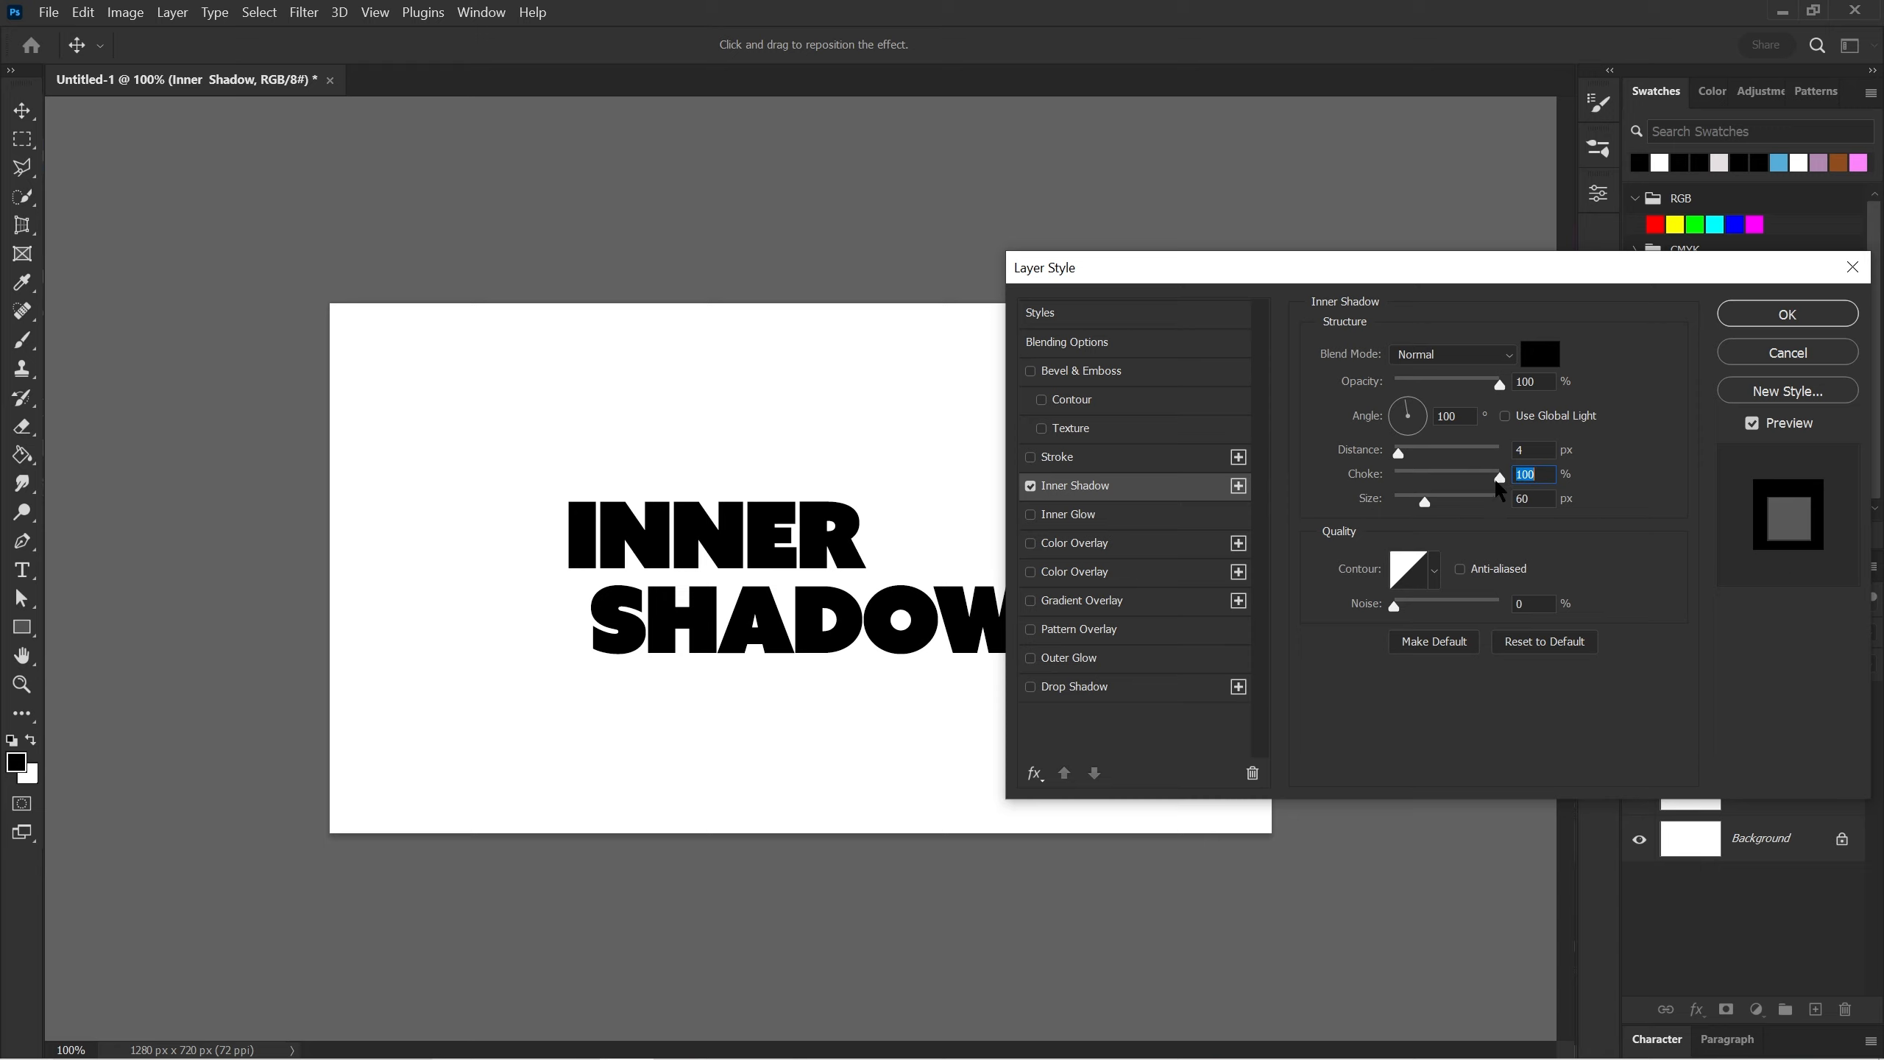
left_click_drag(1497, 480, 1392, 474)
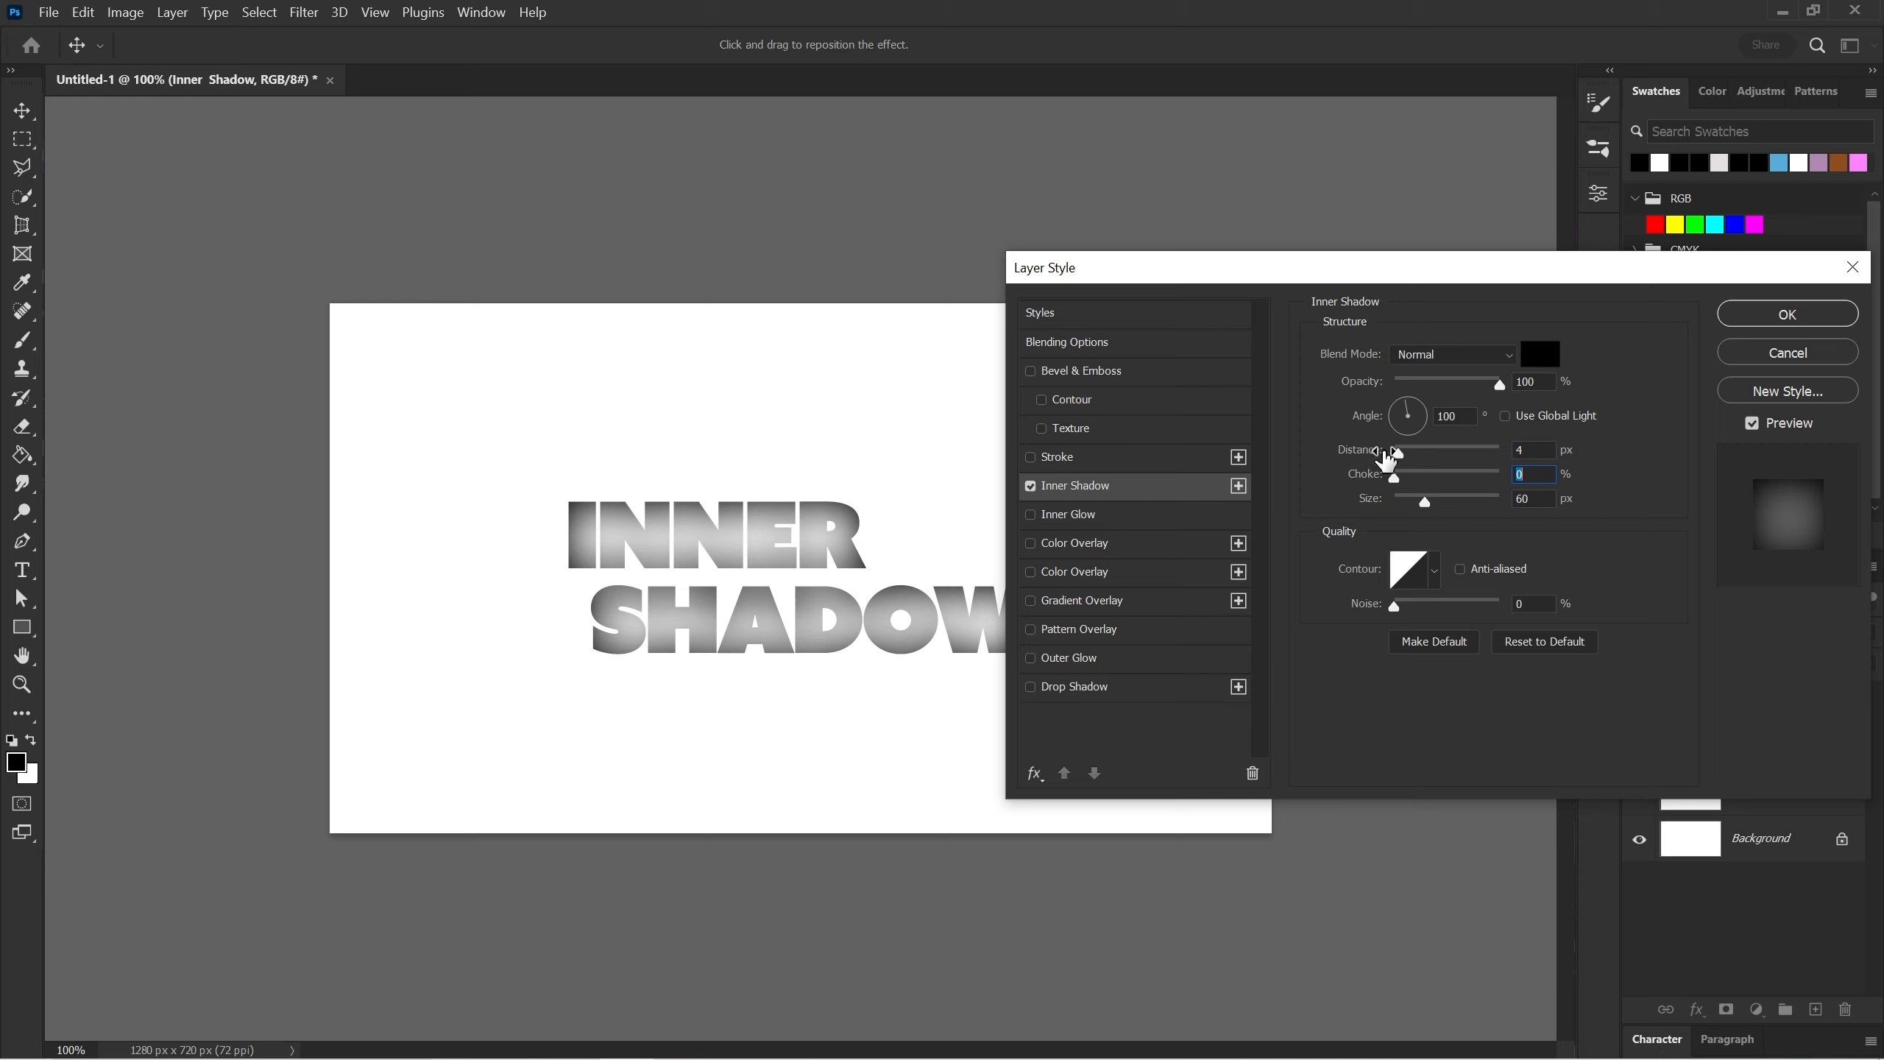
Set the inner shadow's size to 7 px and check the effect on the uncovered text
left_click_drag(1412, 261, 1384, 197)
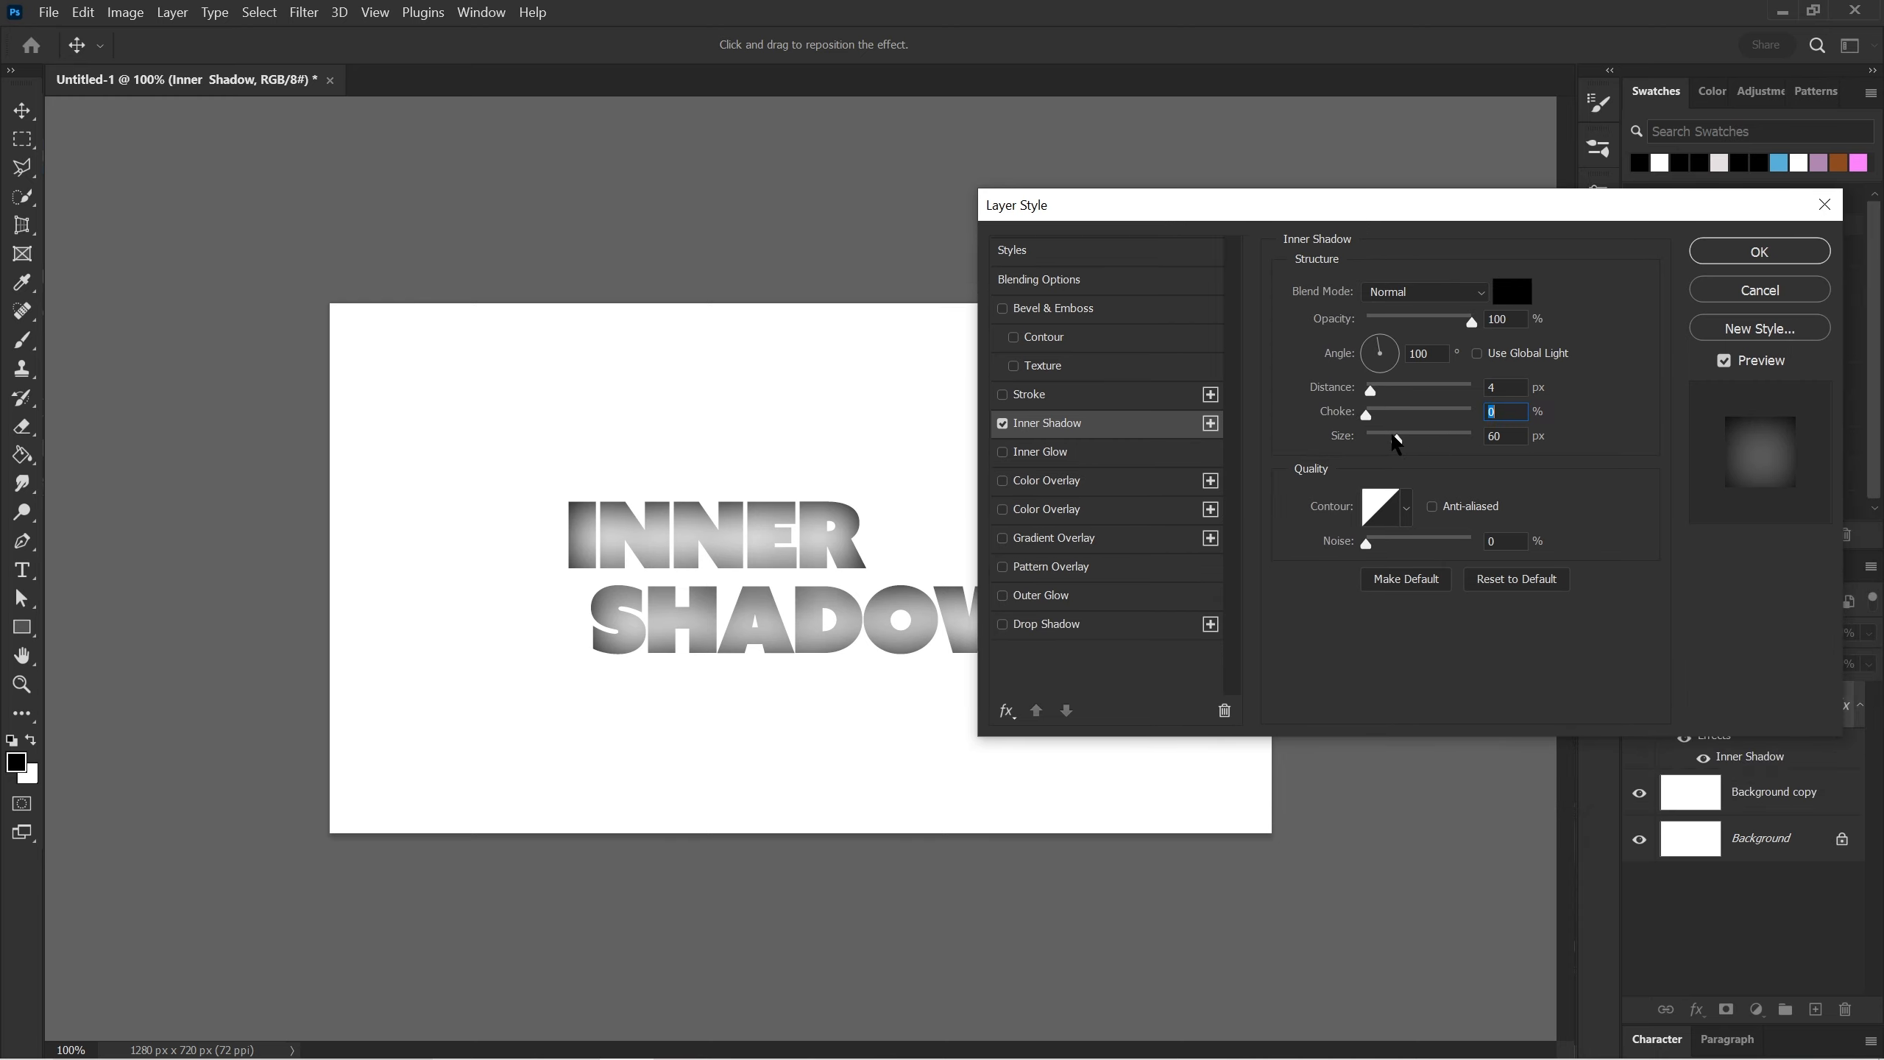
mouse_move(1397, 442)
left_mouse_down()
mouse_move(1477, 440)
mouse_move(1375, 399)
mouse_move(1509, 433)
mouse_move(1376, 454)
left_mouse_up()
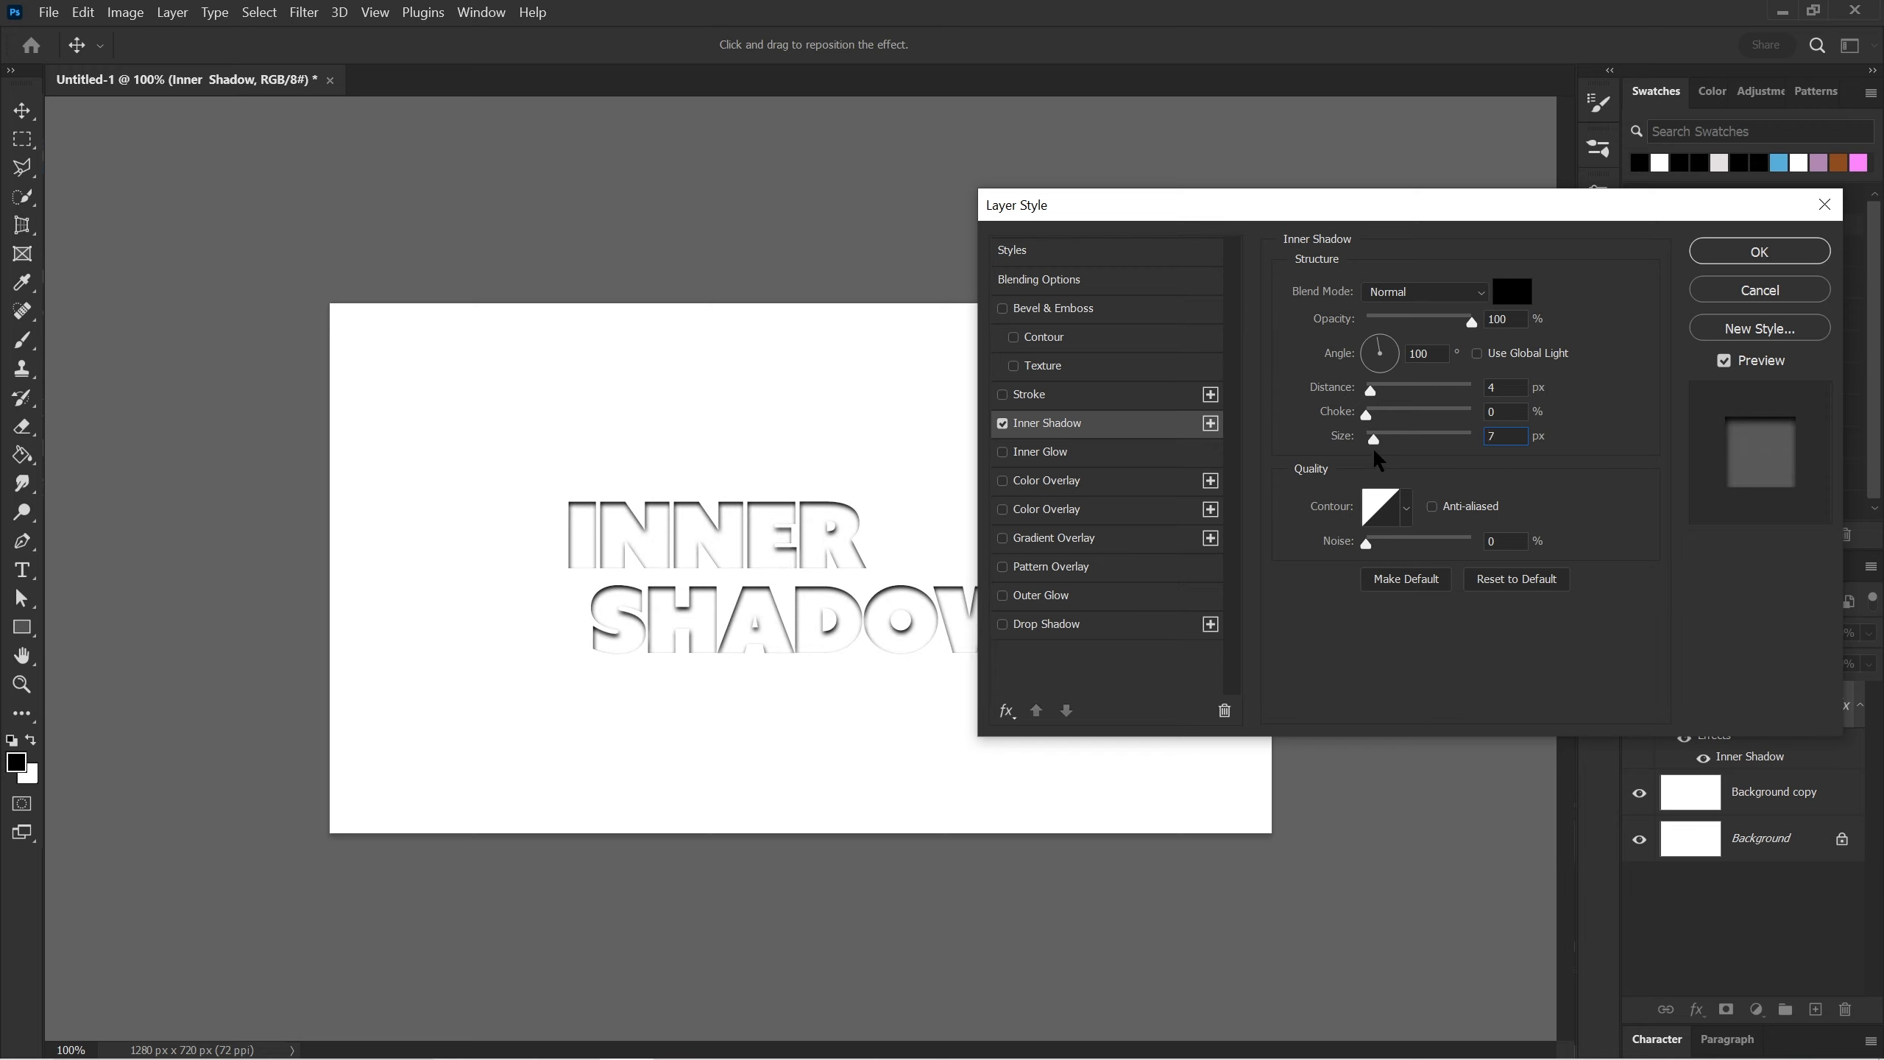
key("Return")
left_click_drag(1444, 220, 1587, 144)
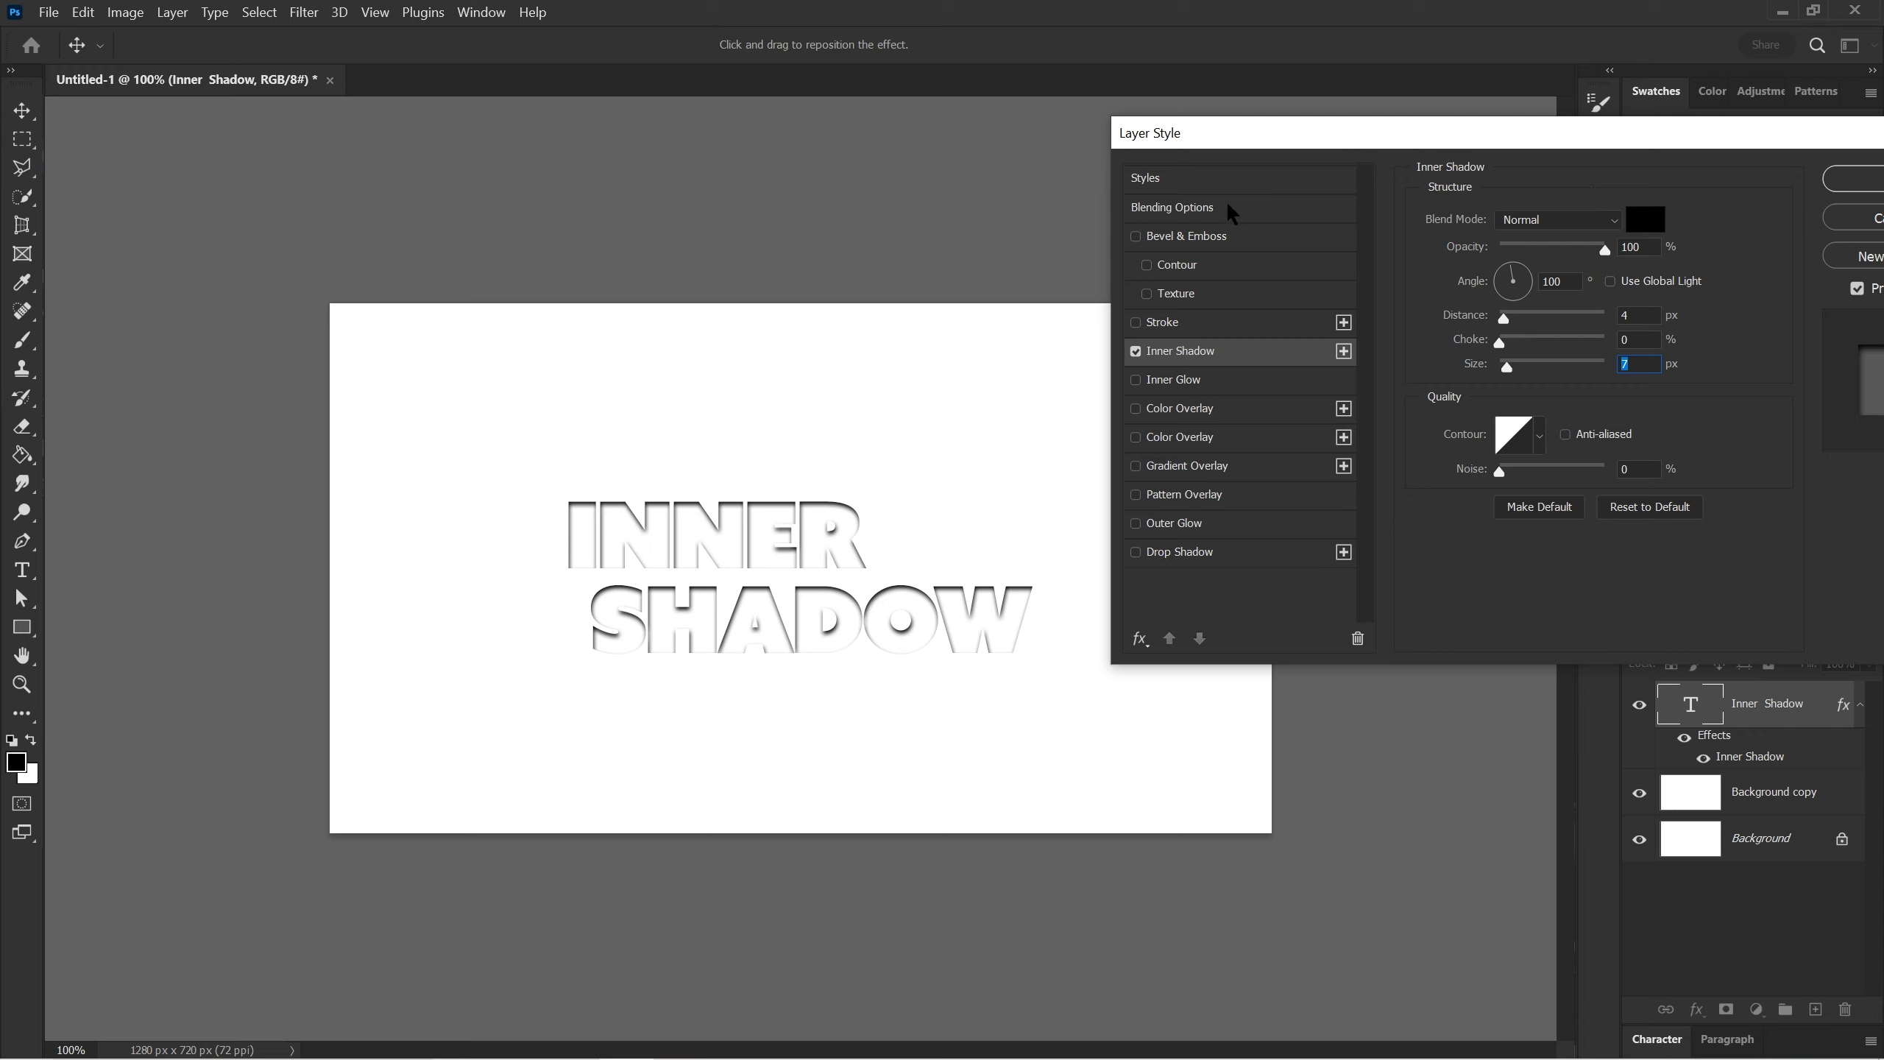
left_click_drag(1547, 146, 1256, 216)
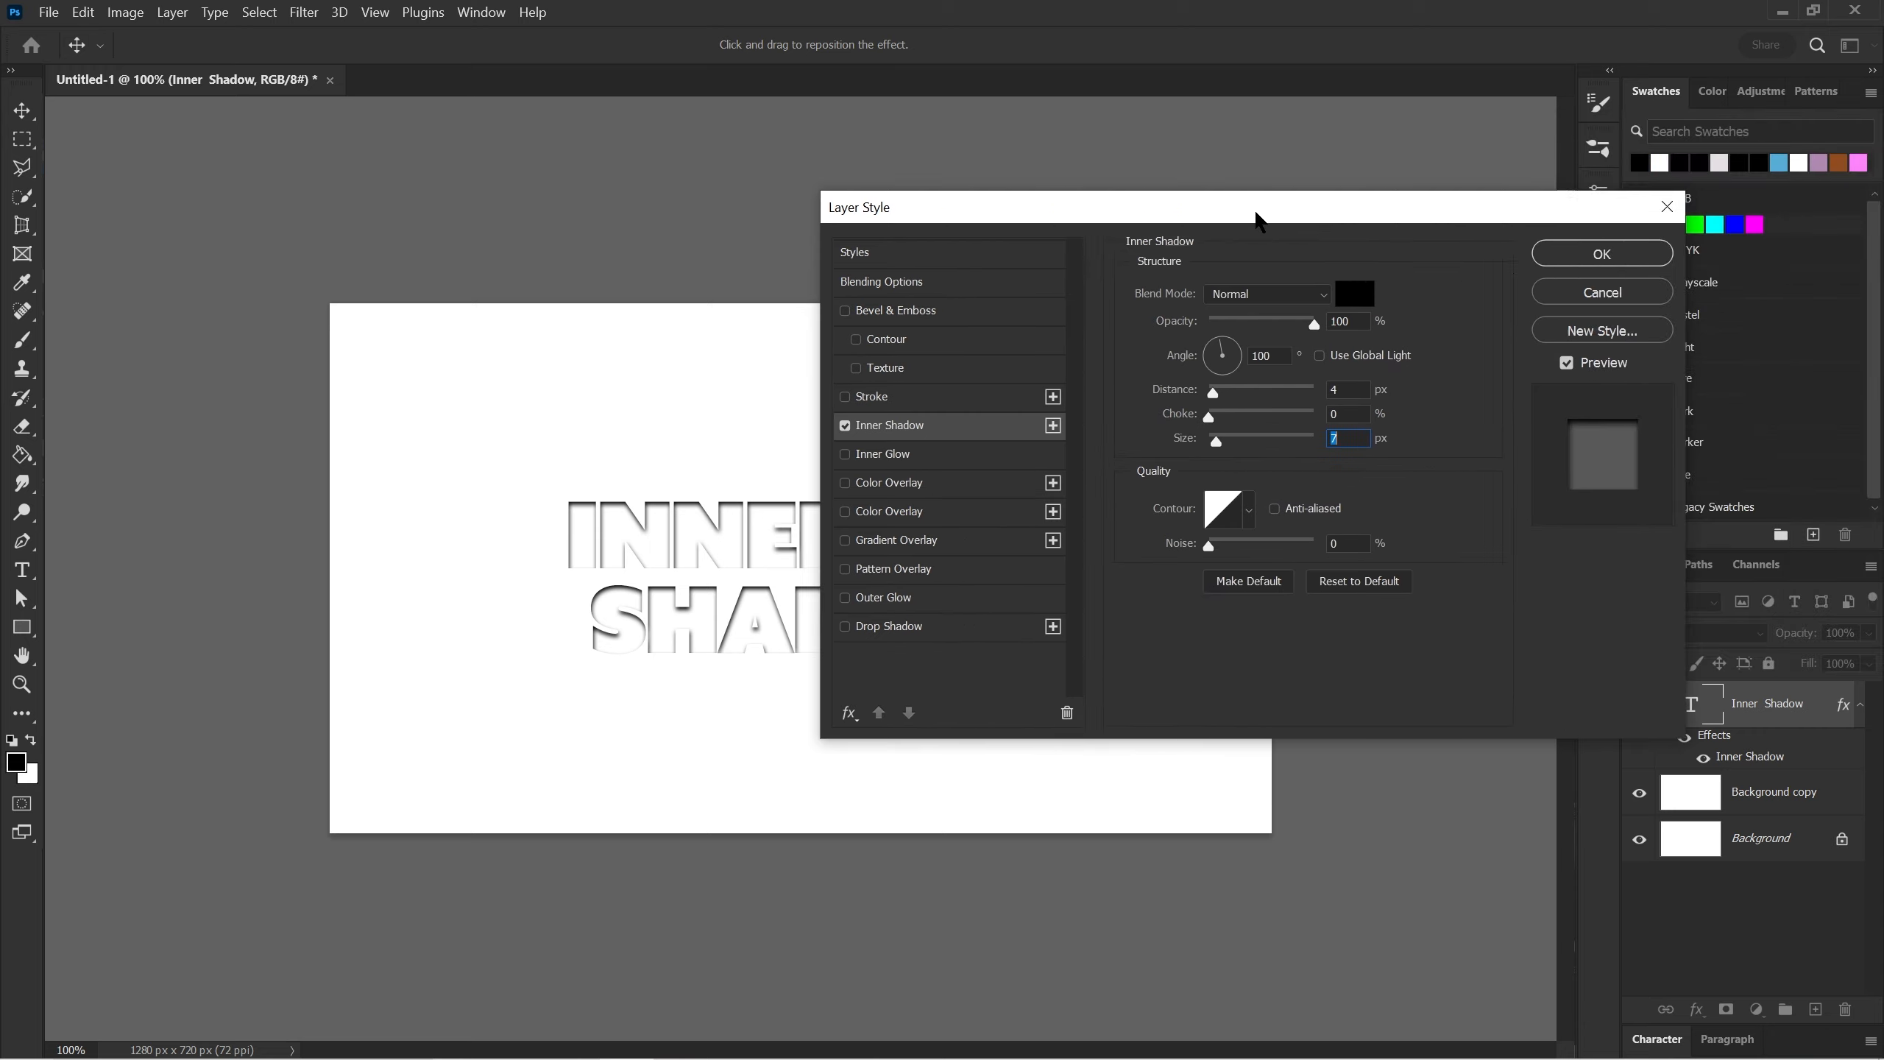
Try reshaping the inner shadow's contour into a custom curve, including a point at input 54% and output 34%, and discard it
left_click(1241, 512)
left_click(421, 460)
left_click_drag(421, 460, 279, 392)
left_click(387, 450)
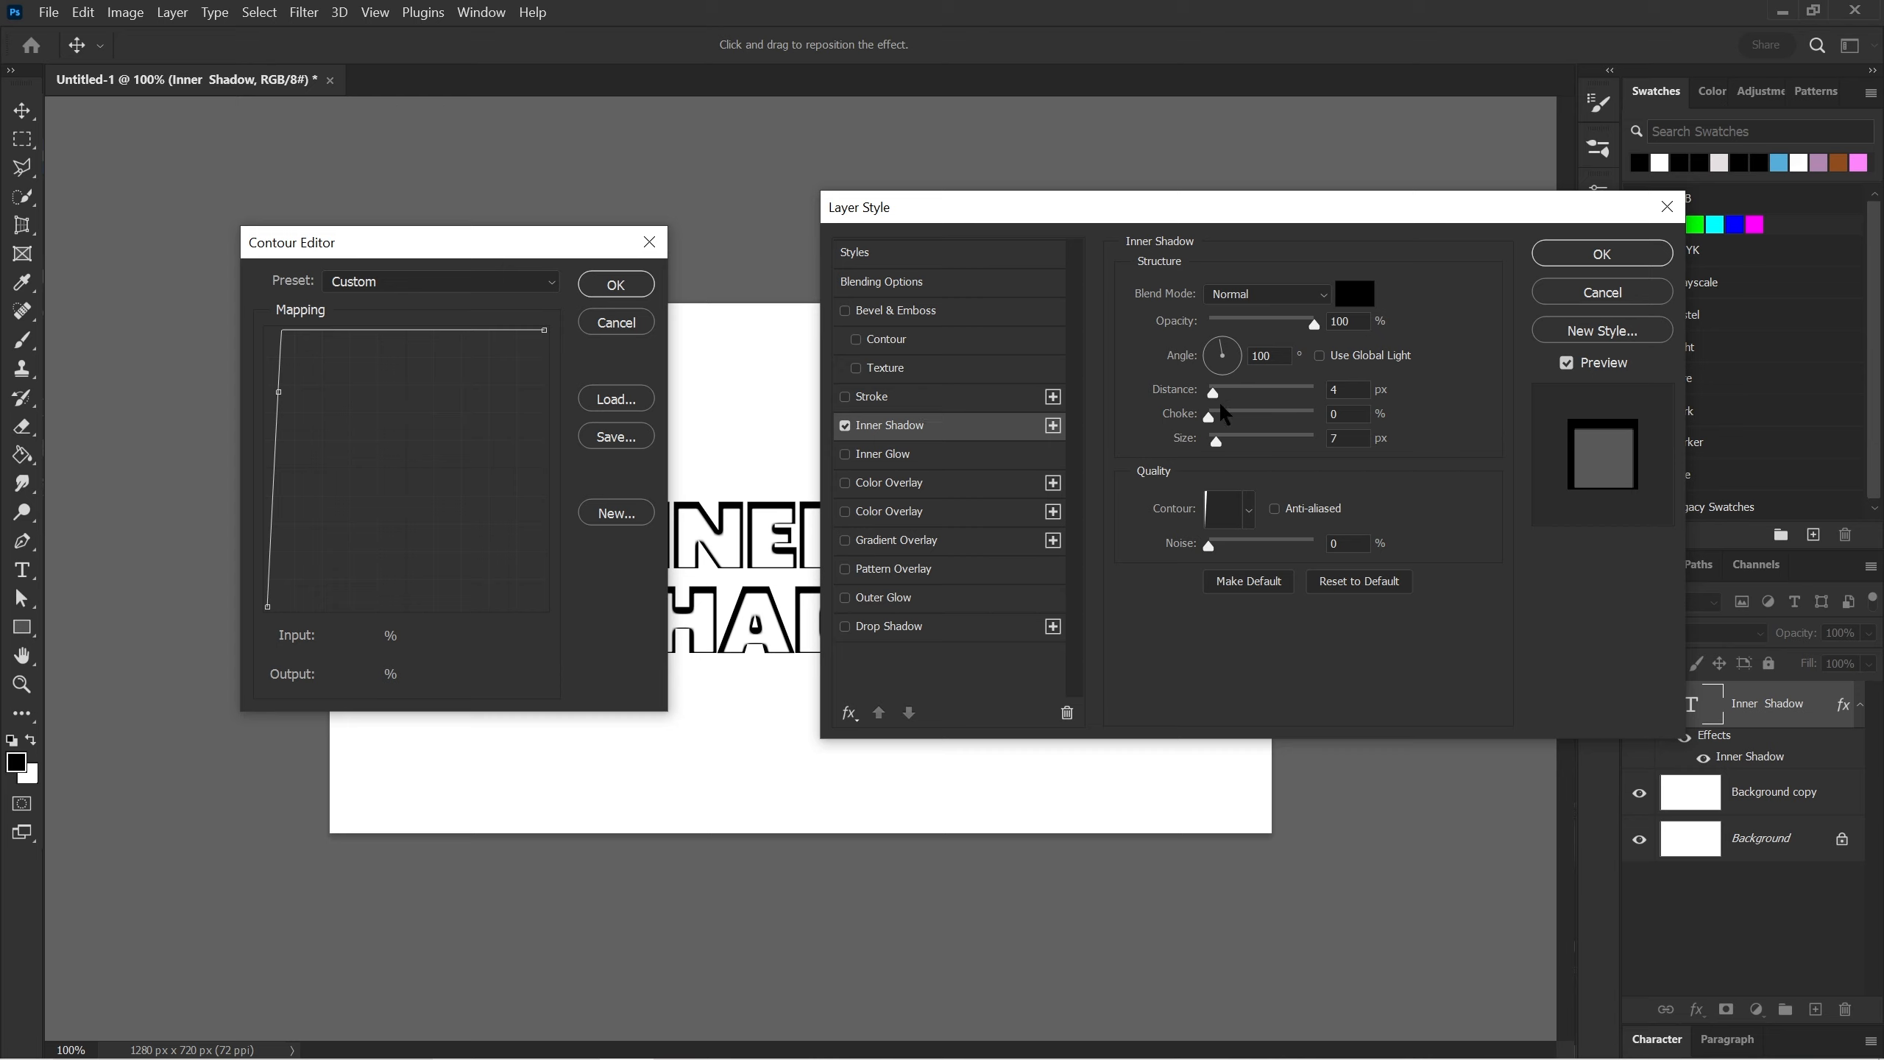
left_click_drag(279, 391, 419, 513)
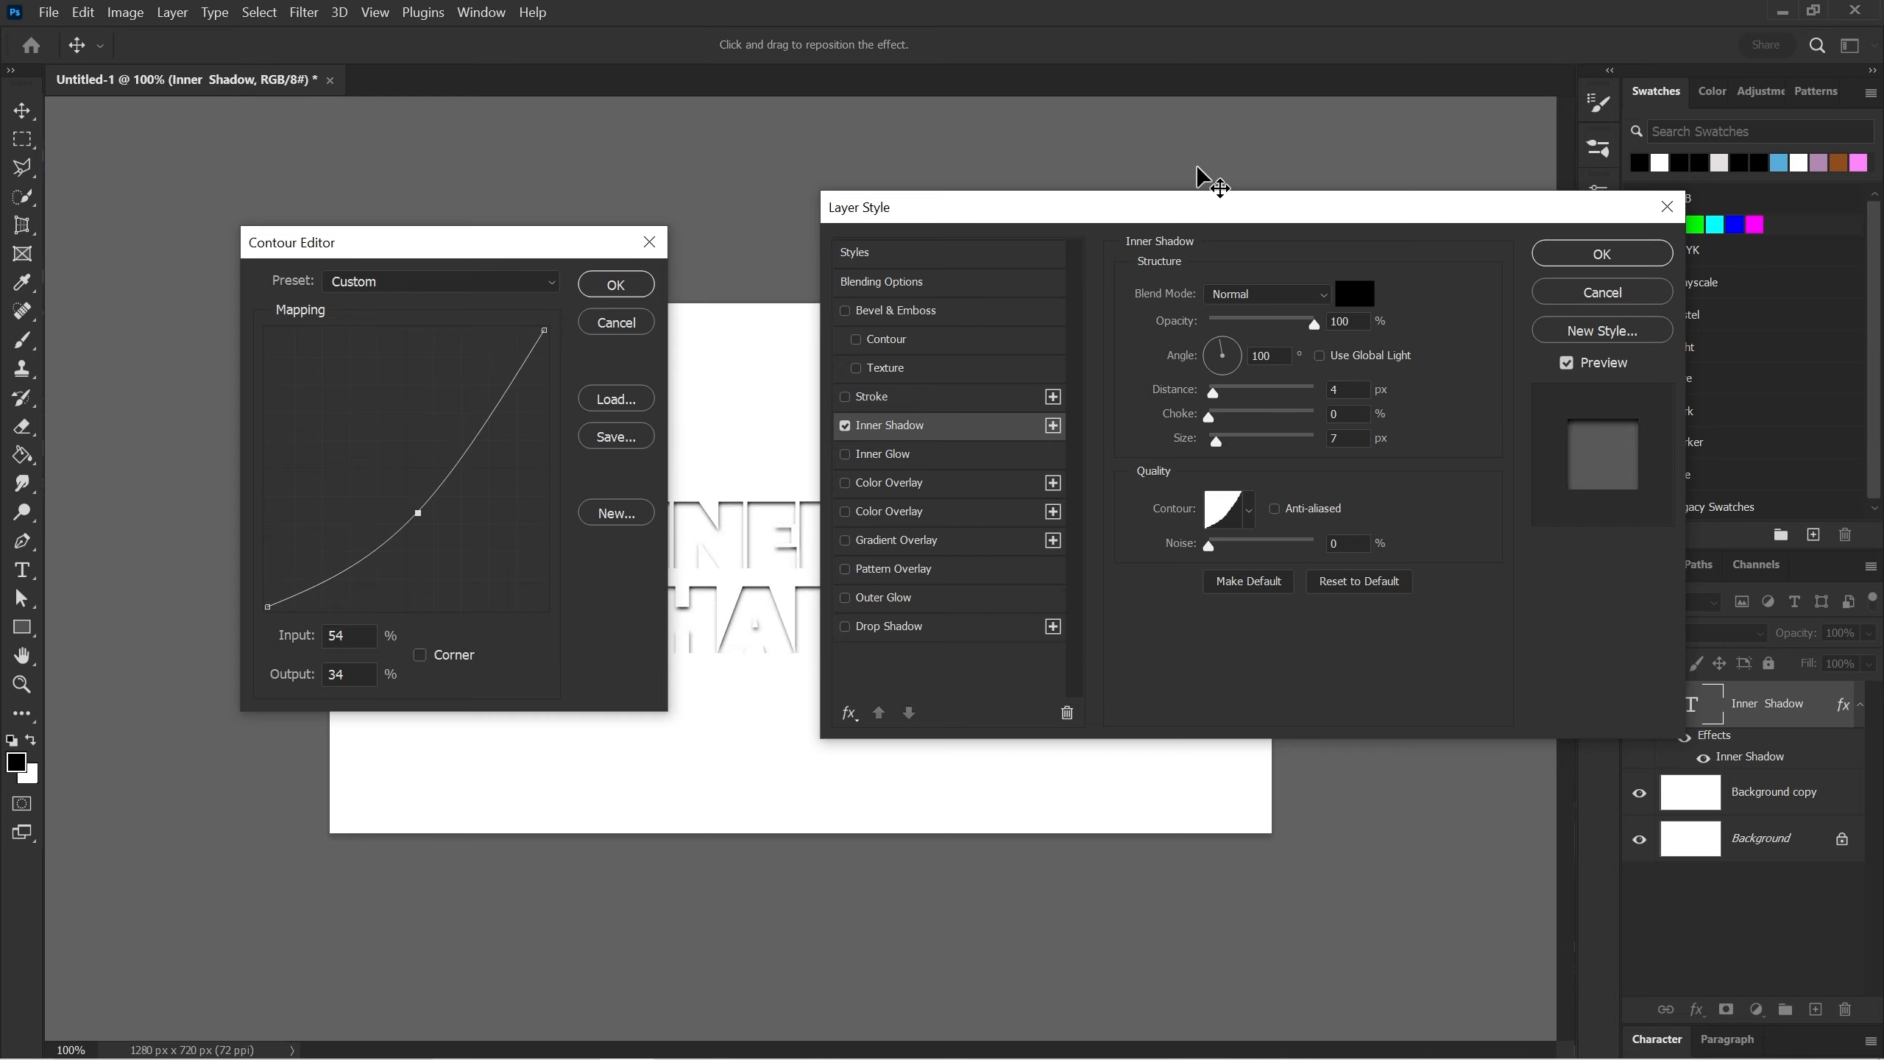
left_click(617, 323)
With the text uncovered, try contour points at input 3%, output 90% and input 93%, output 96%, and cancel the contour edit
left_click_drag(1035, 209, 1345, 194)
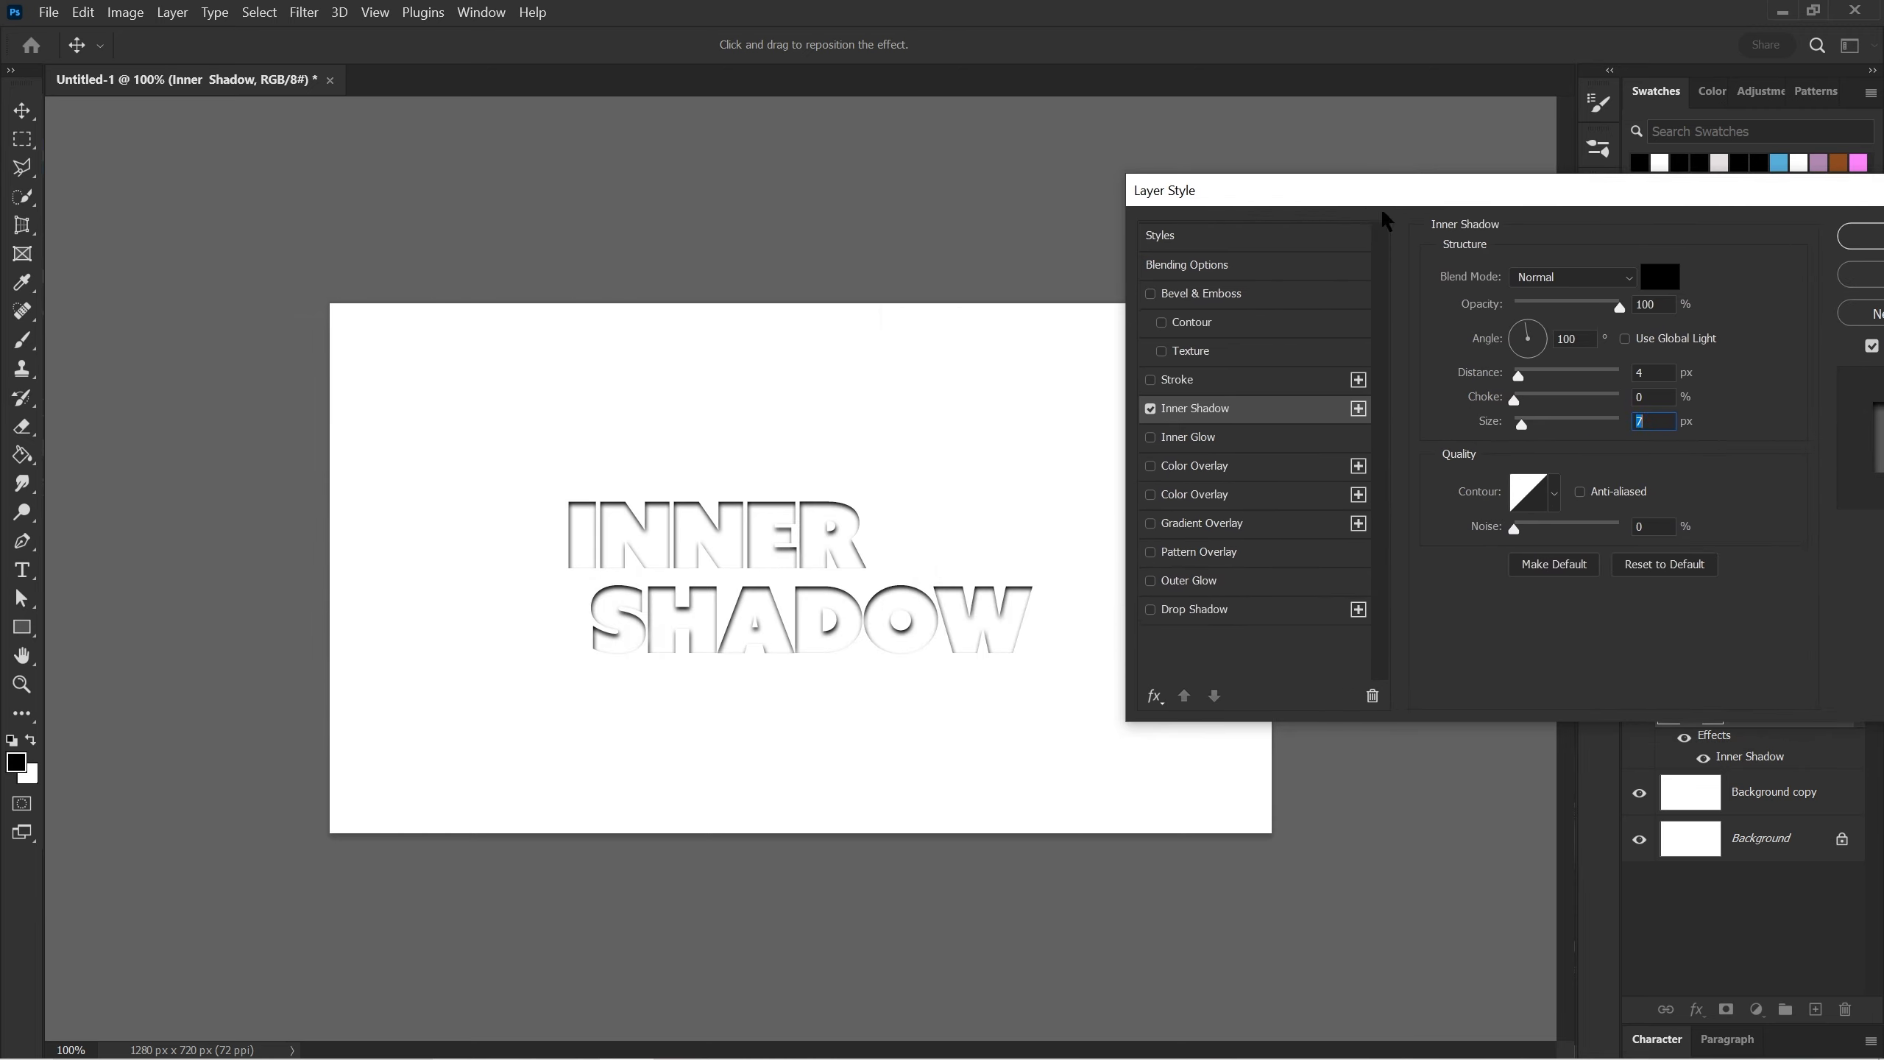
left_click(1529, 494)
left_click_drag(430, 238, 292, 208)
left_click_drag(227, 480, 136, 323)
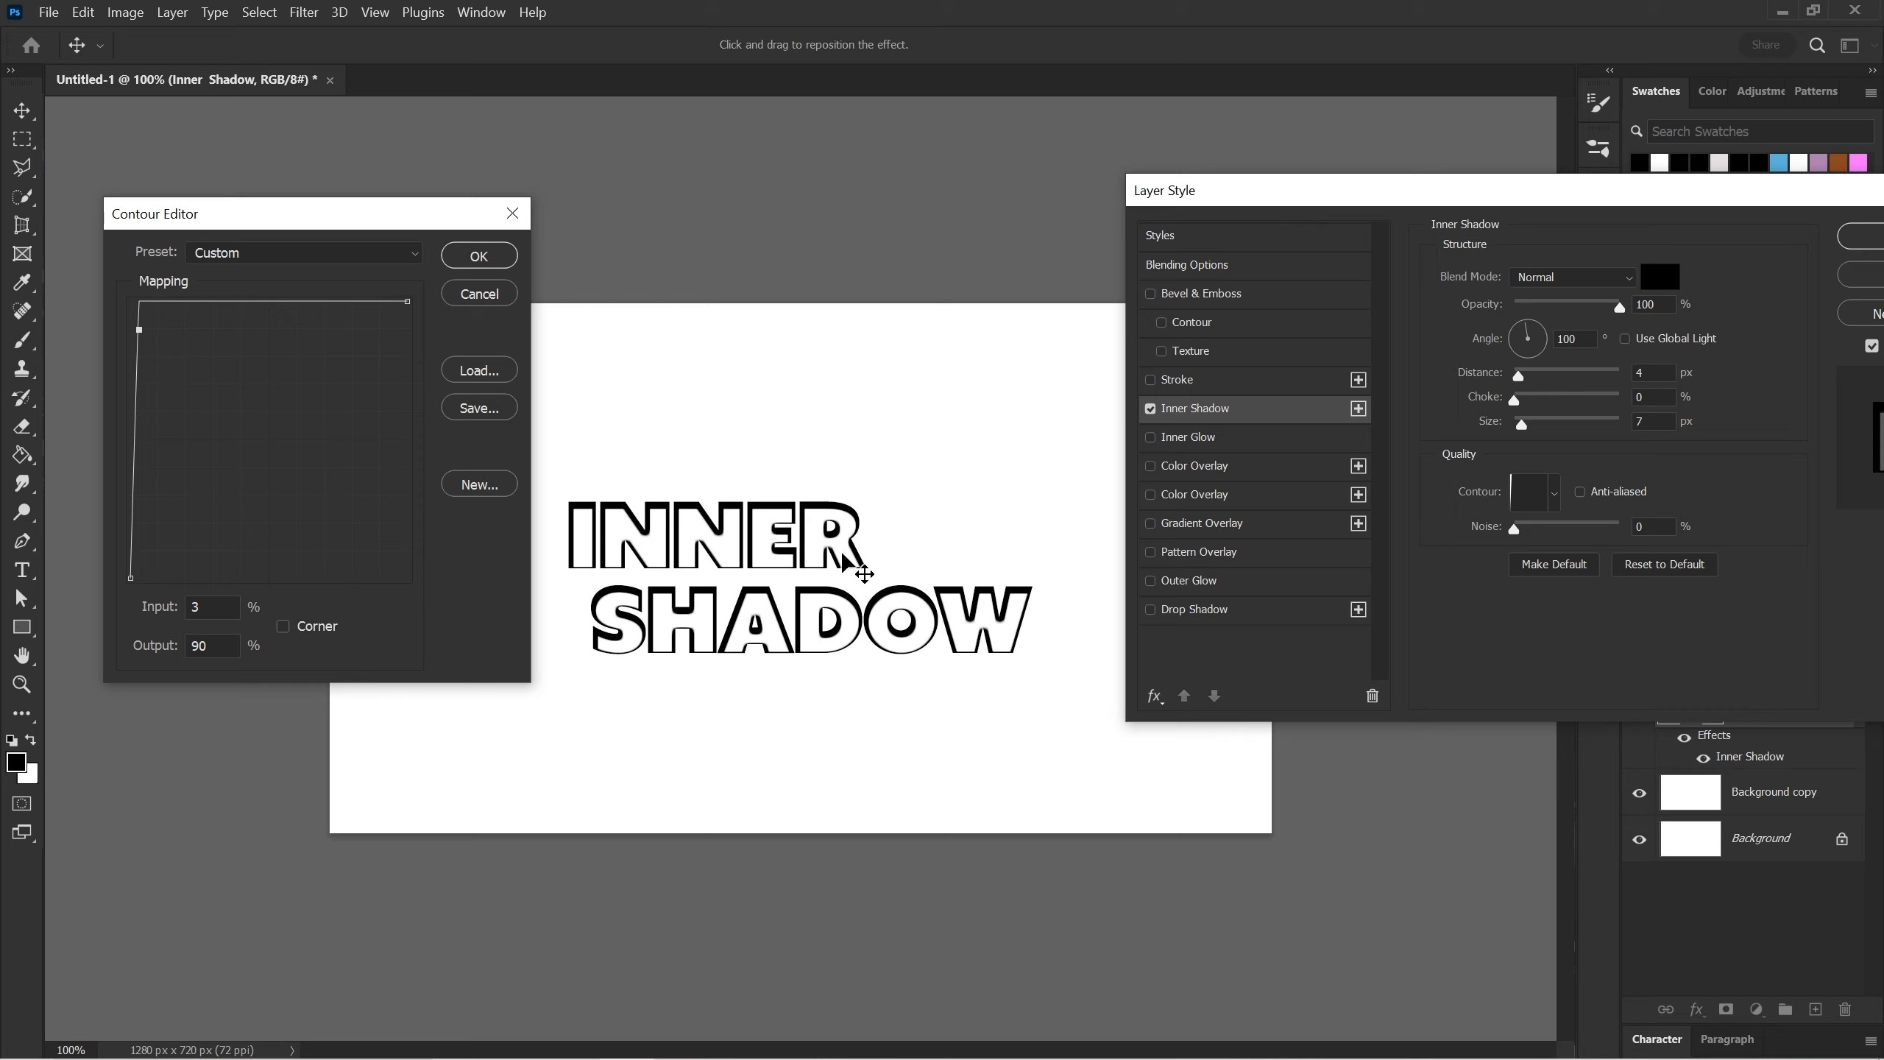
left_click_drag(138, 331, 389, 313)
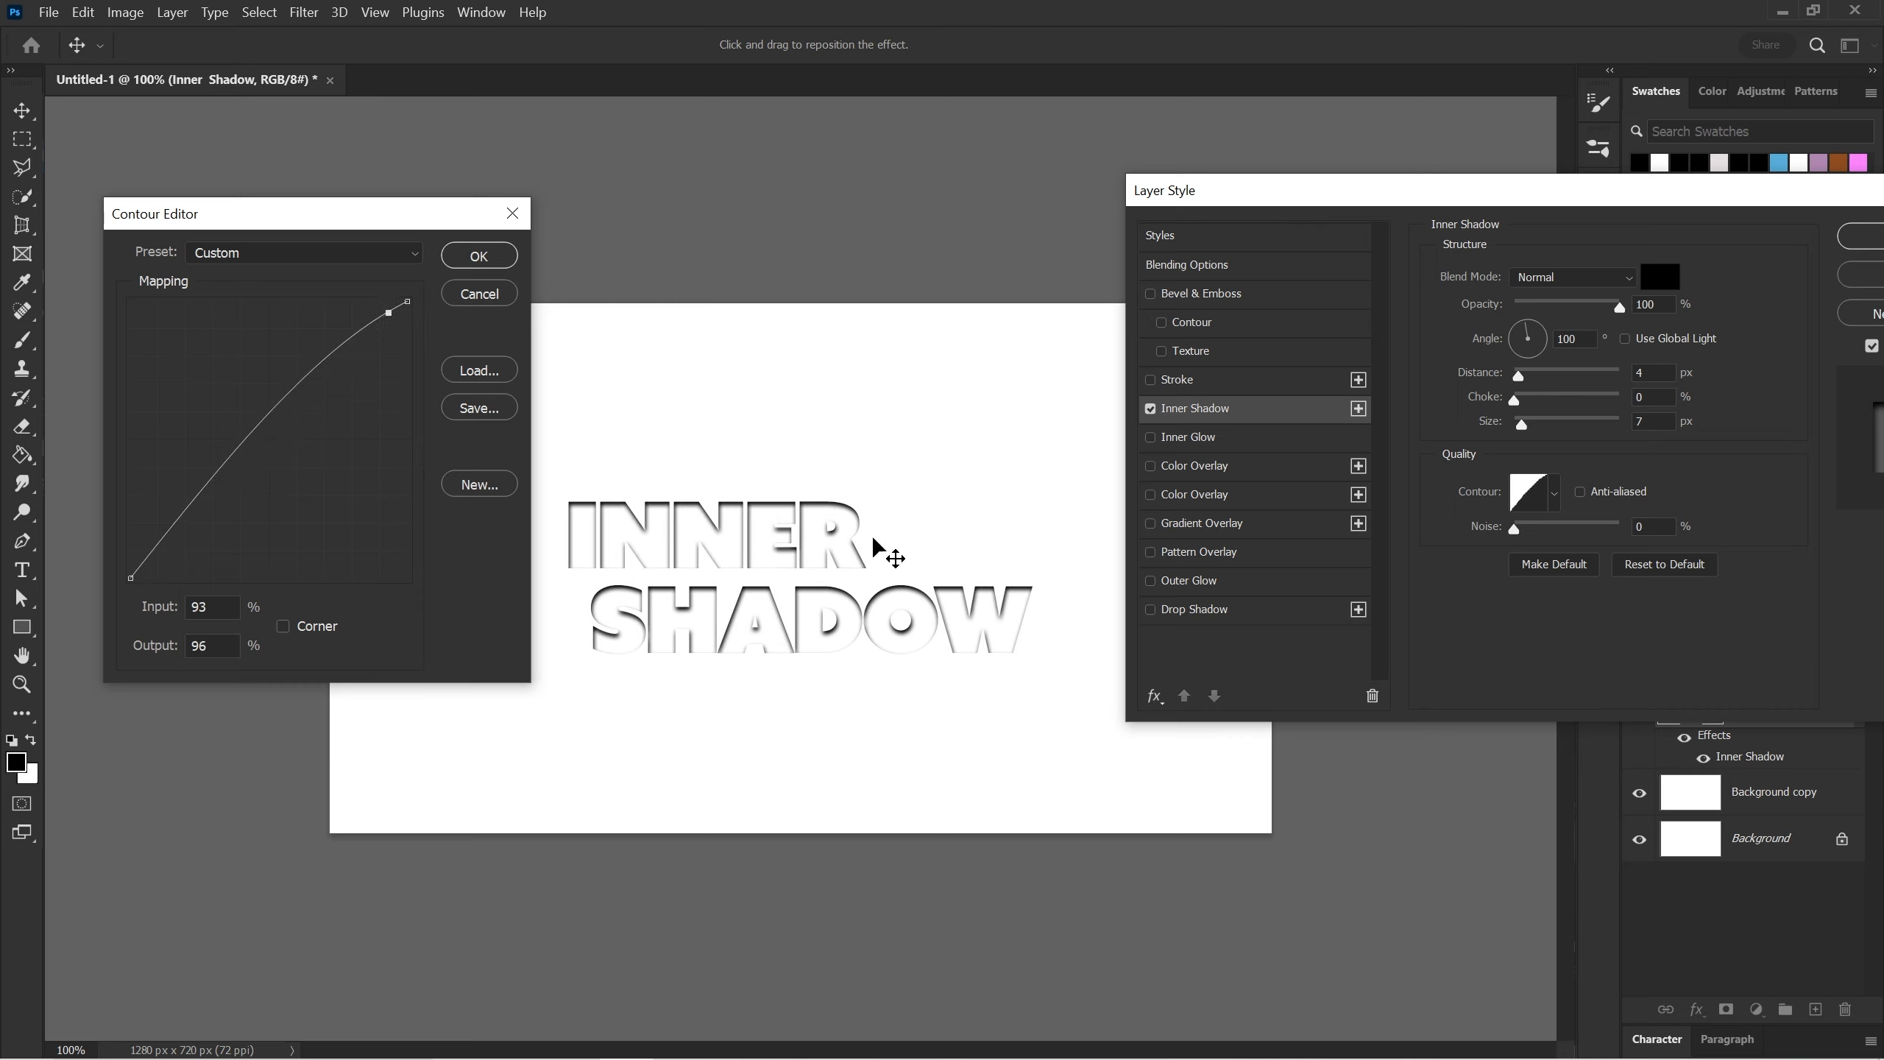
left_click(487, 297)
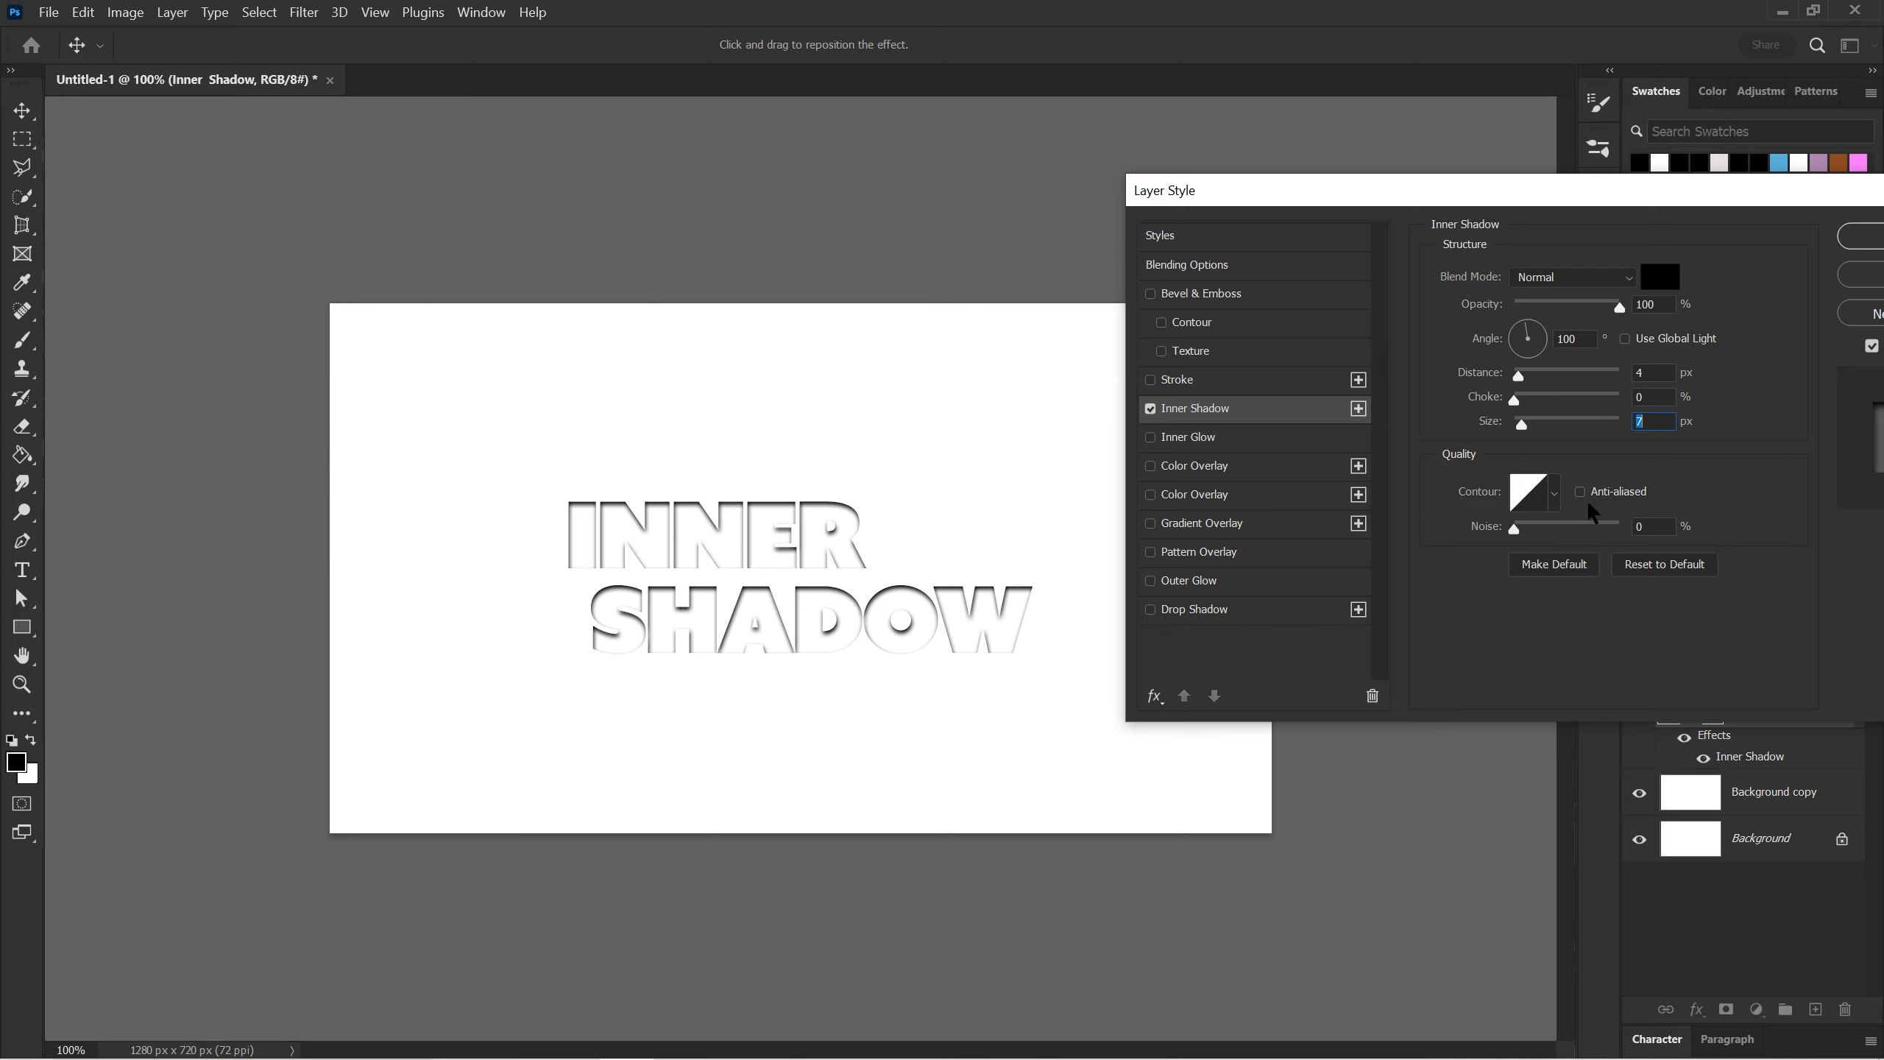
Leave the inner shadow's anti-aliasing off and its noise at 0%, check the uncovered text, and apply the layer style
left_click(1612, 498)
mouse_move(1517, 531)
left_mouse_down()
mouse_move(1601, 525)
mouse_move(1514, 529)
left_mouse_up()
mouse_move(1527, 185)
left_mouse_down()
mouse_move(1482, 171)
mouse_move(1541, 176)
left_mouse_up()
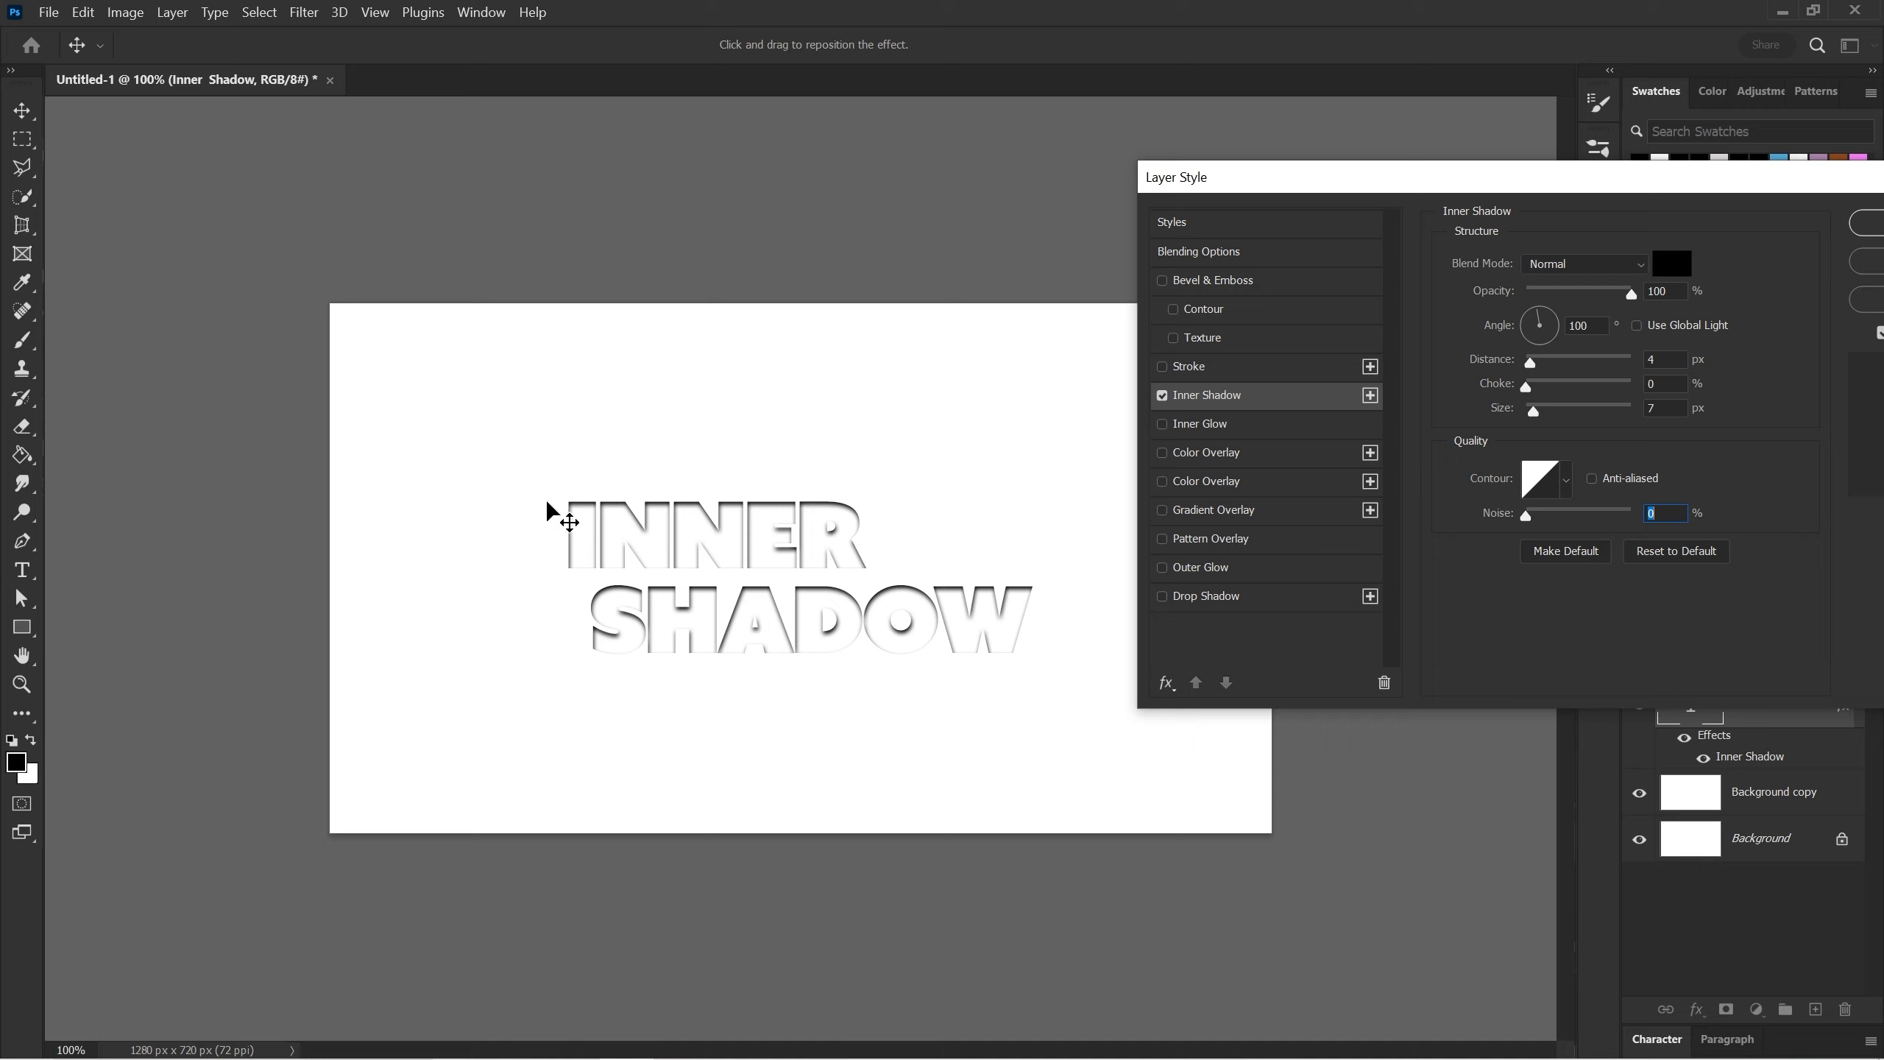
left_click_drag(1454, 193, 1075, 347)
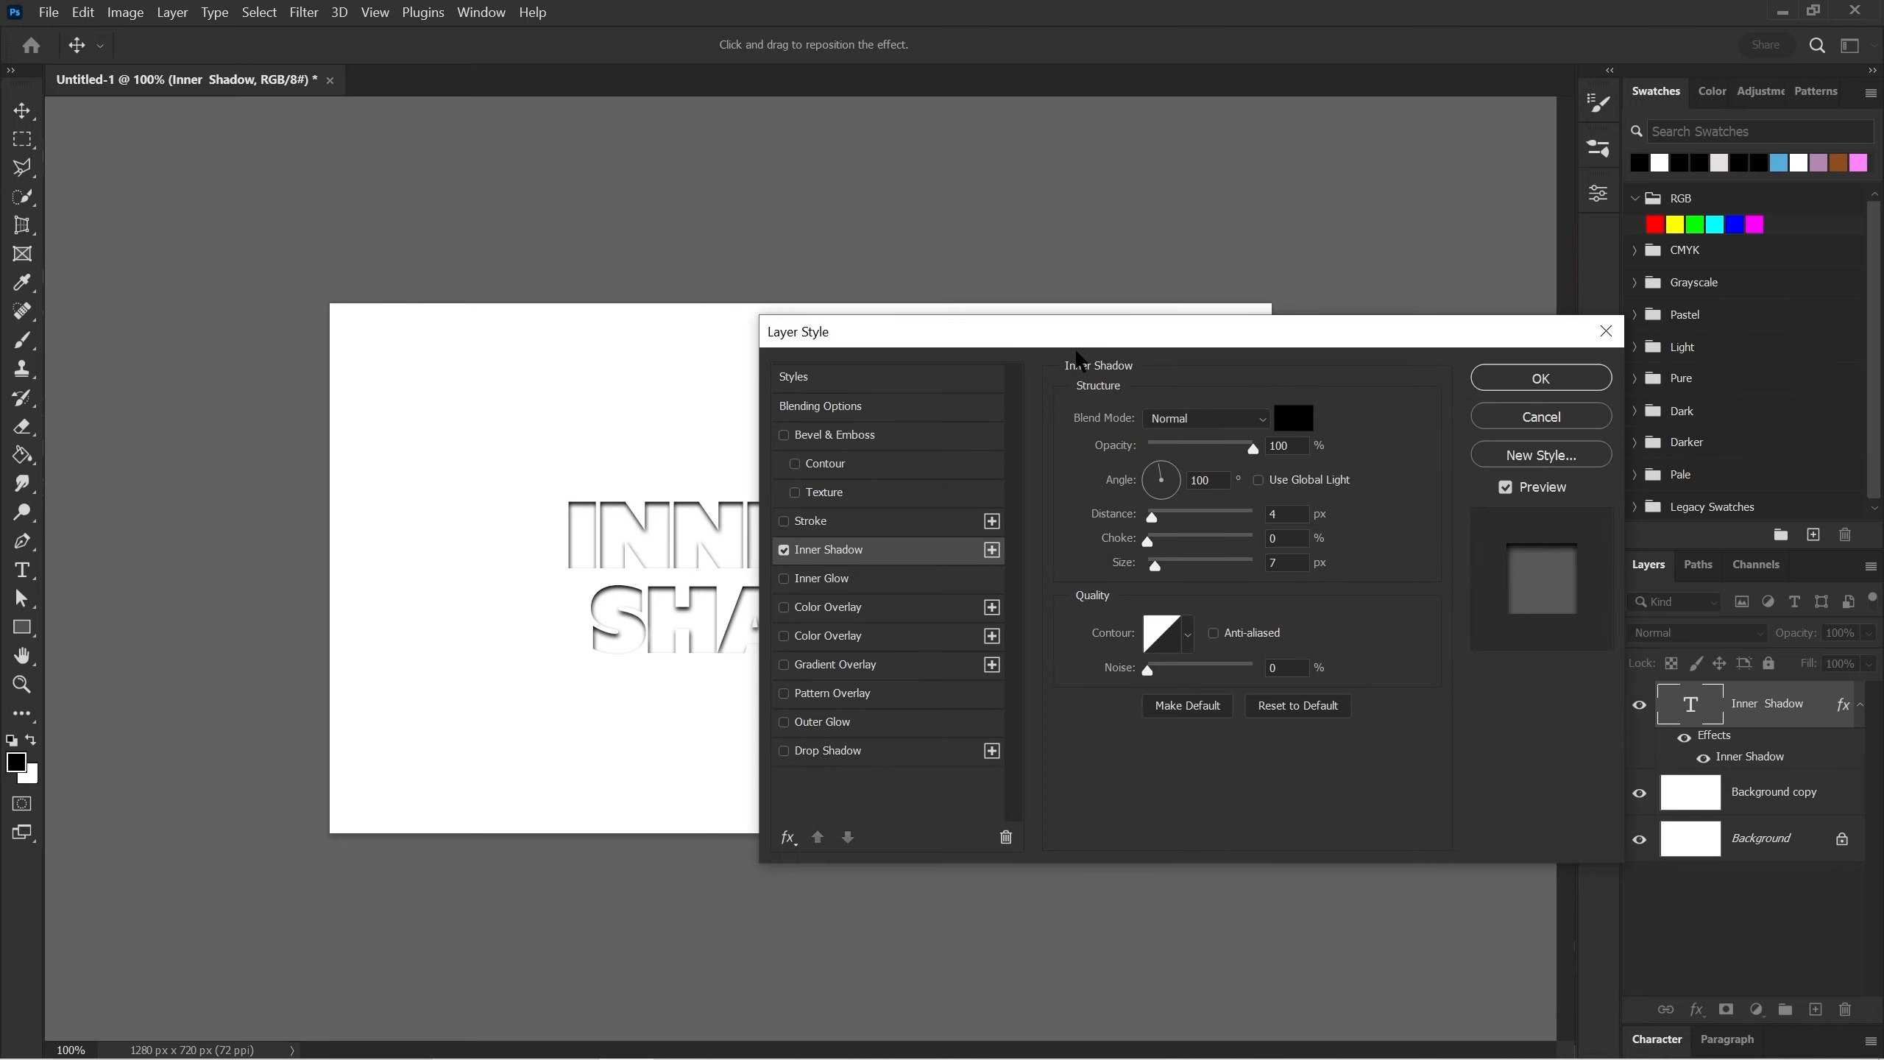
left_click(1540, 380)
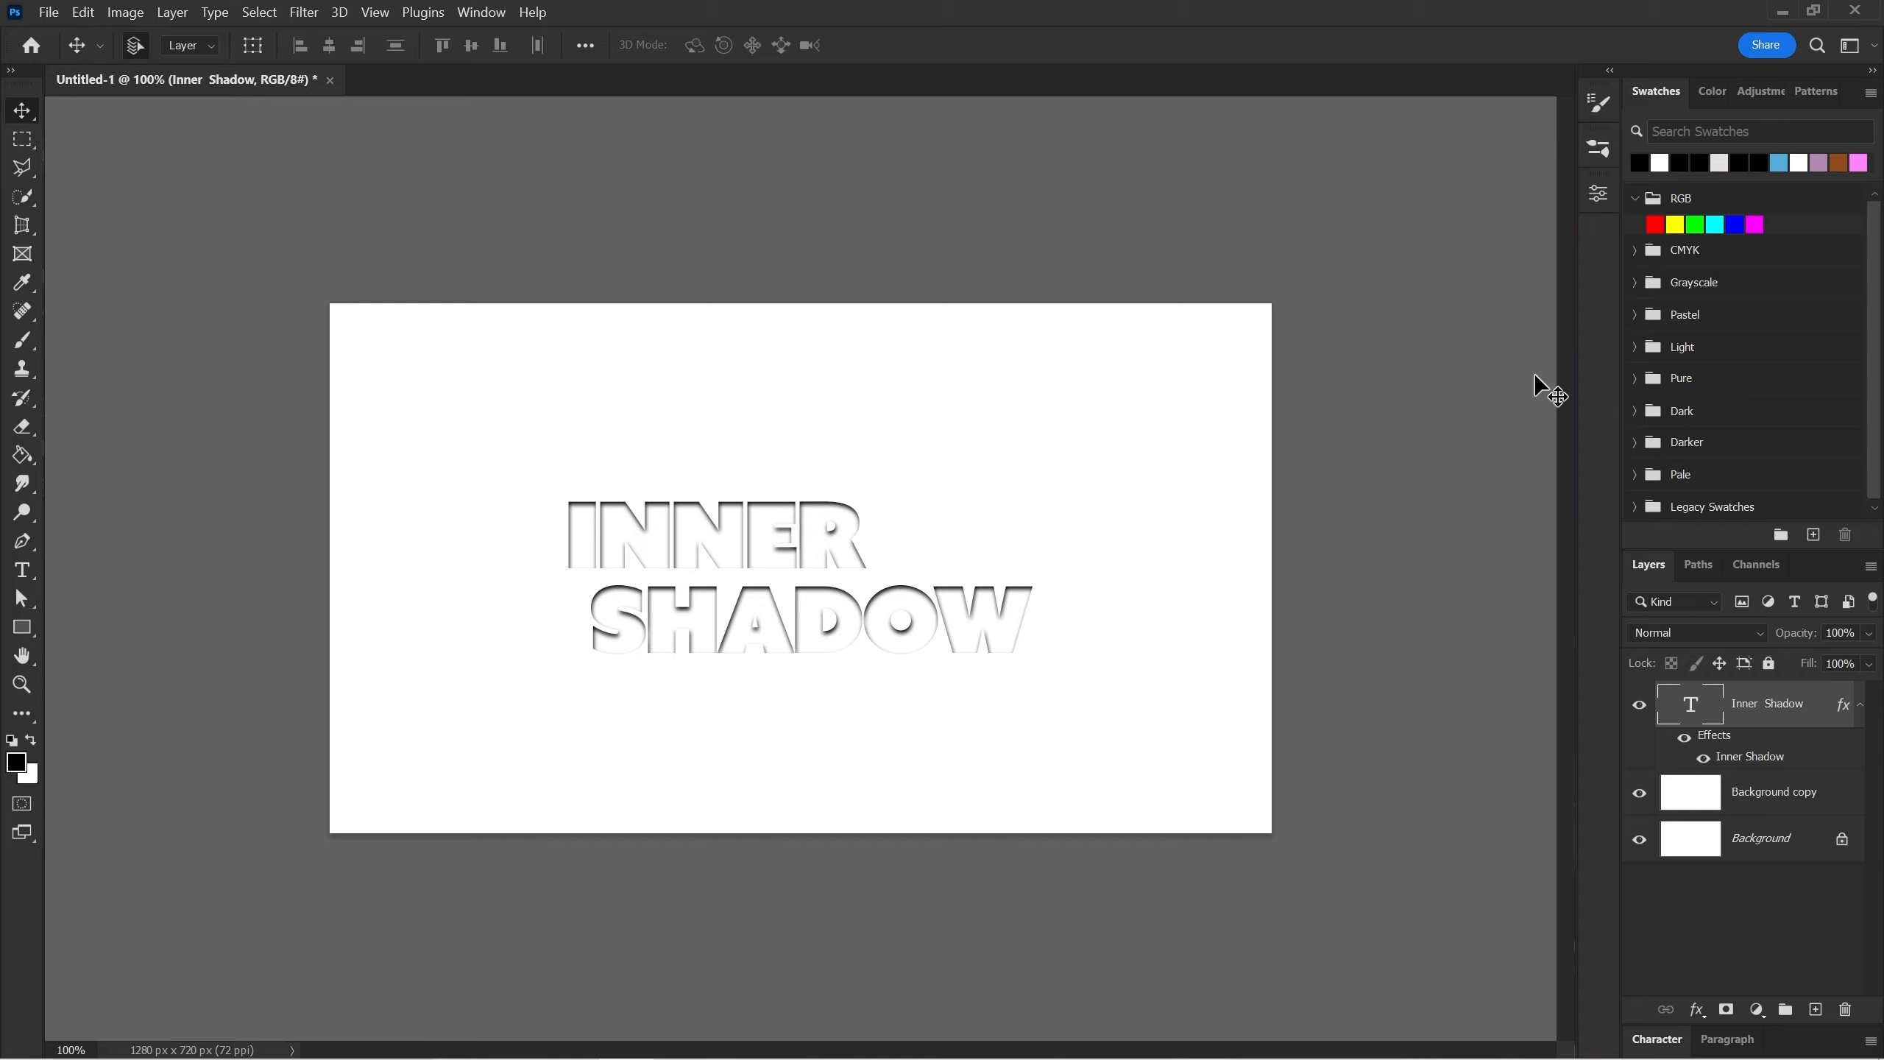